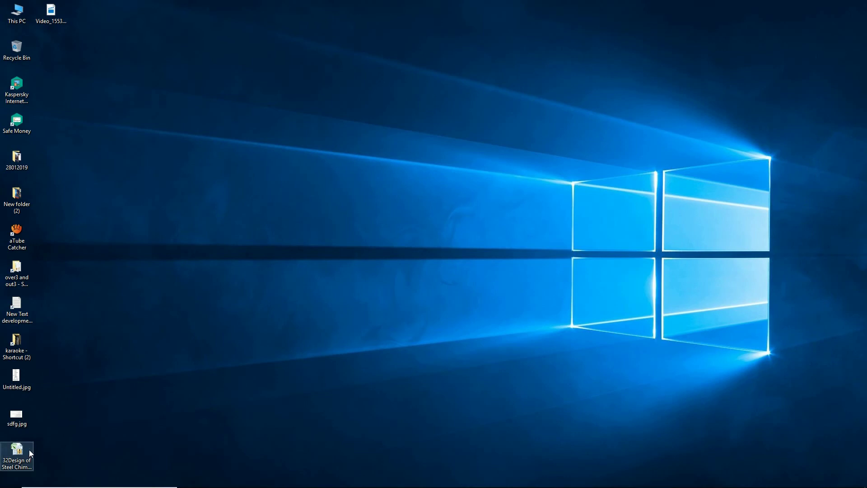
Step: Open the 32Design of Steel Chimney and RCC Foundation workbook in Excel and view the enquiry contact details beside the calculation sheet
double_click(28, 453)
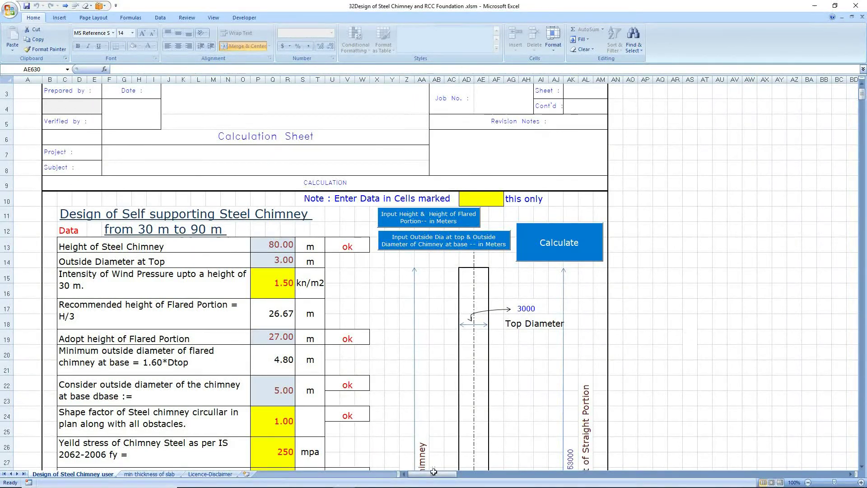
left_click_drag(432, 475, 515, 474)
scroll(600, 348, "up", 1)
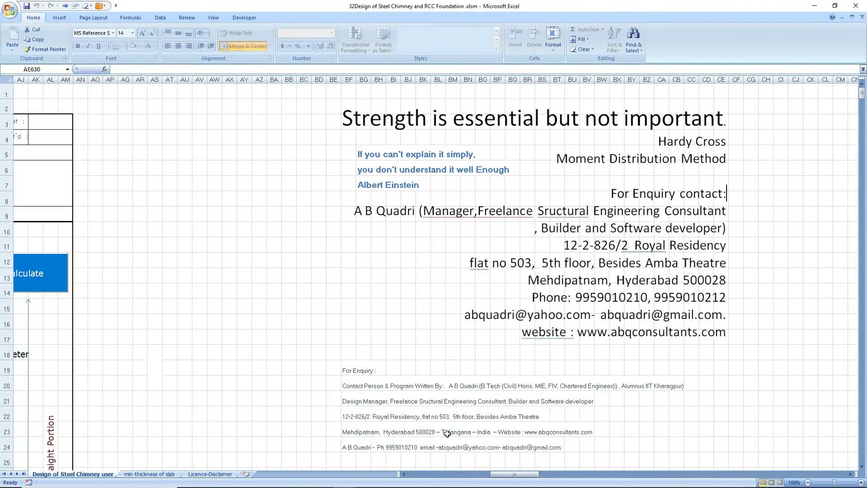
left_click_drag(493, 475, 411, 476)
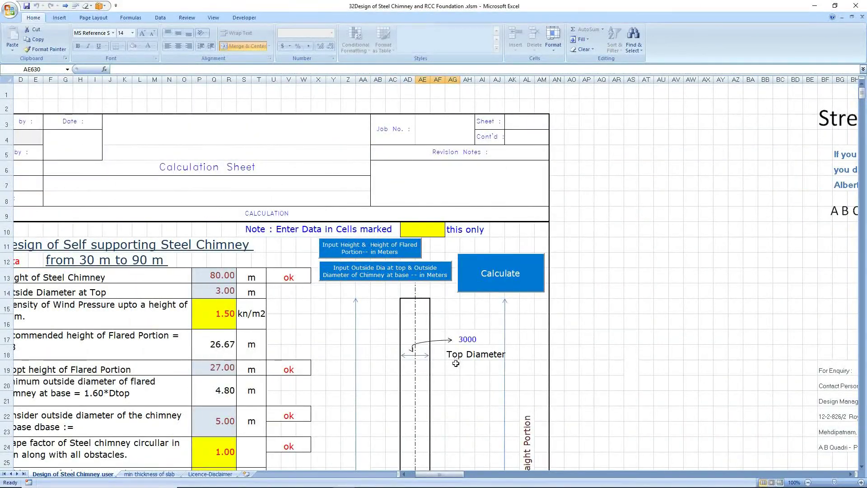
left_click_drag(450, 478, 442, 477)
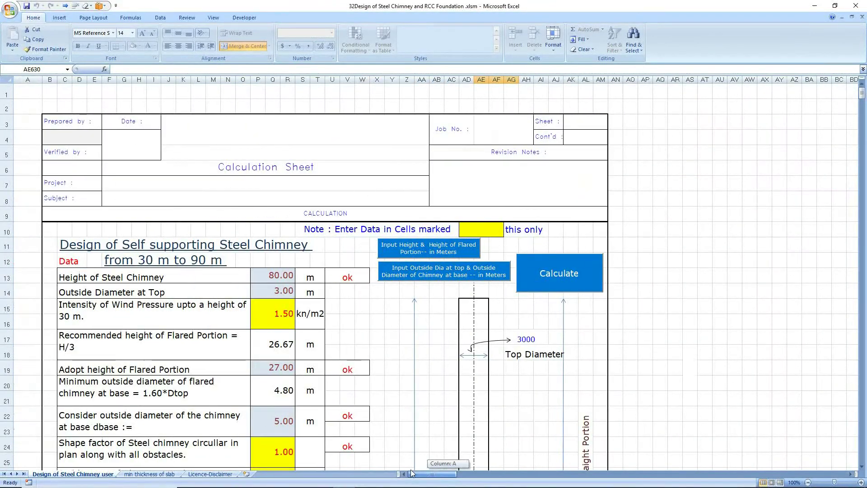
Step: Look through the whole chimney calculation, from the input data through thickness checks and foundation design to the shear table, and return to the beginning
scroll(423, 375, "down", 1)
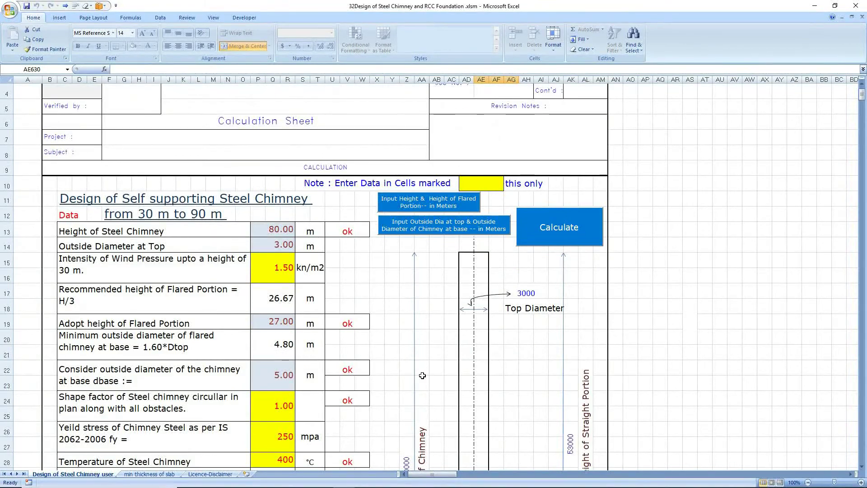
scroll(422, 376, "down", 2)
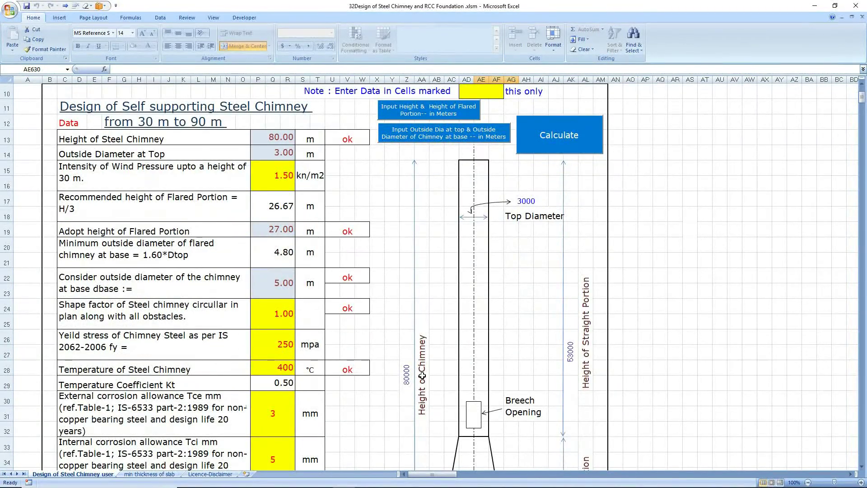
scroll(422, 376, "up", 1)
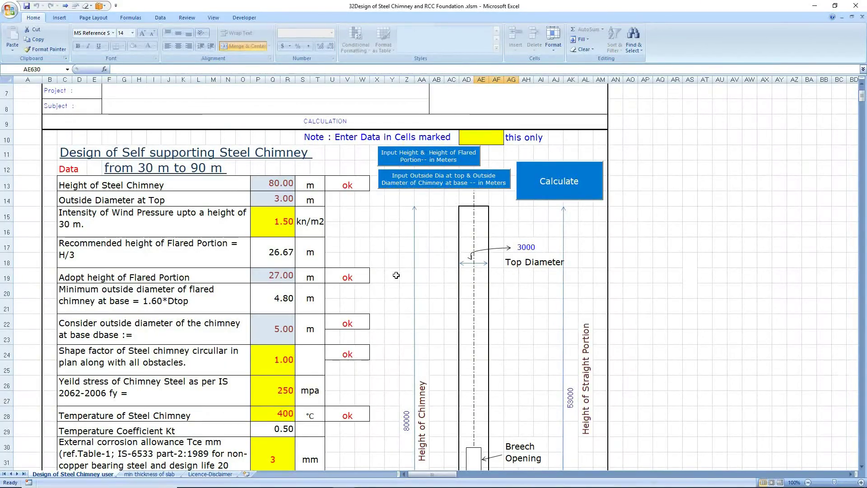
scroll(396, 275, "down", 10)
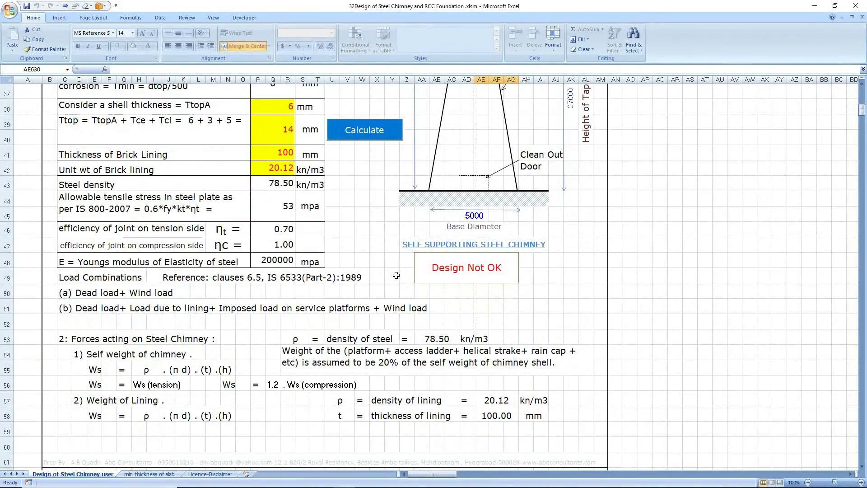
scroll(396, 275, "down", 20)
scroll(465, 355, "down", 20)
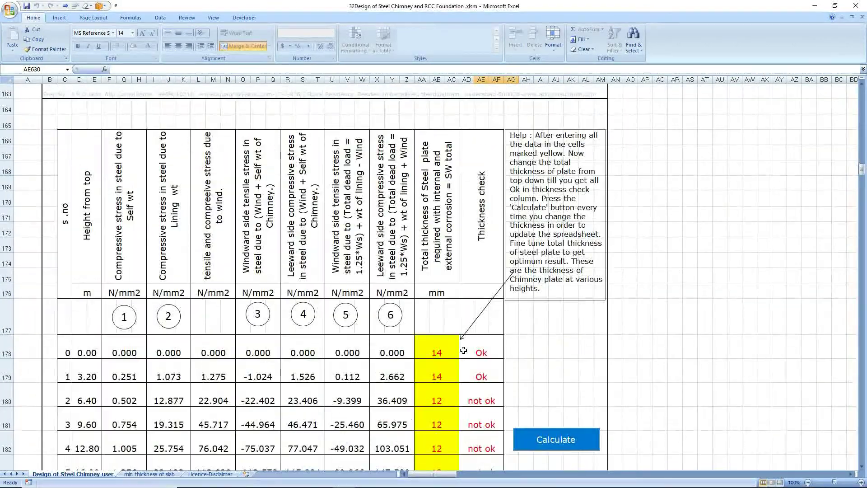
scroll(463, 351, "down", 20)
scroll(464, 347, "down", 19)
scroll(463, 347, "down", 20)
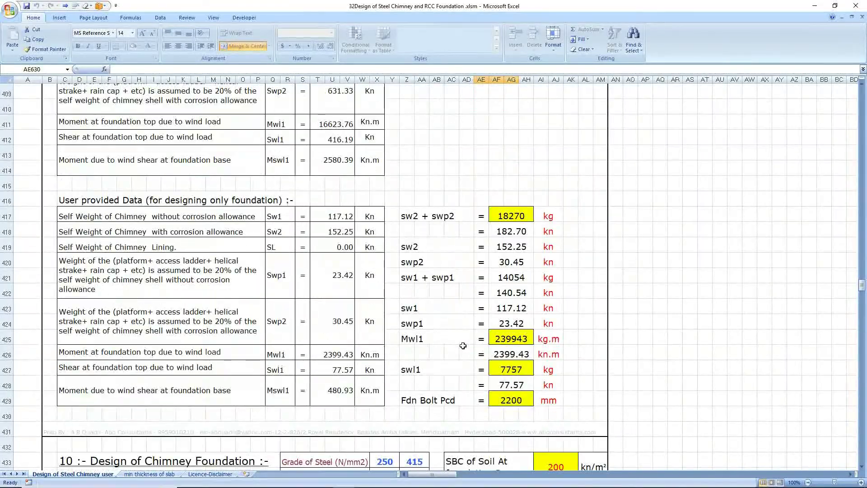
scroll(463, 346, "down", 13)
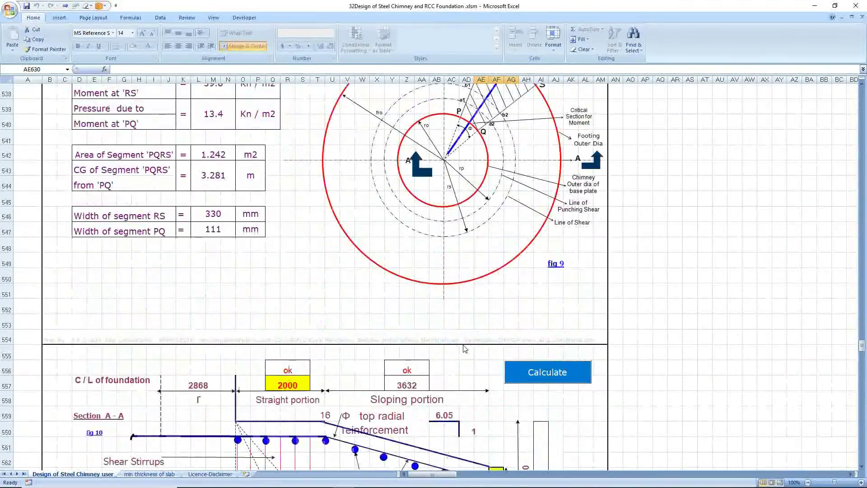
scroll(465, 349, "down", 20)
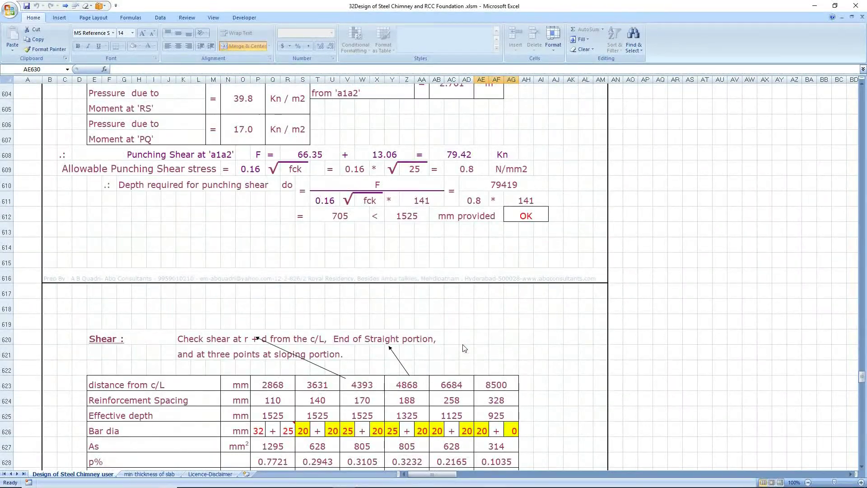
scroll(464, 347, "down", 9)
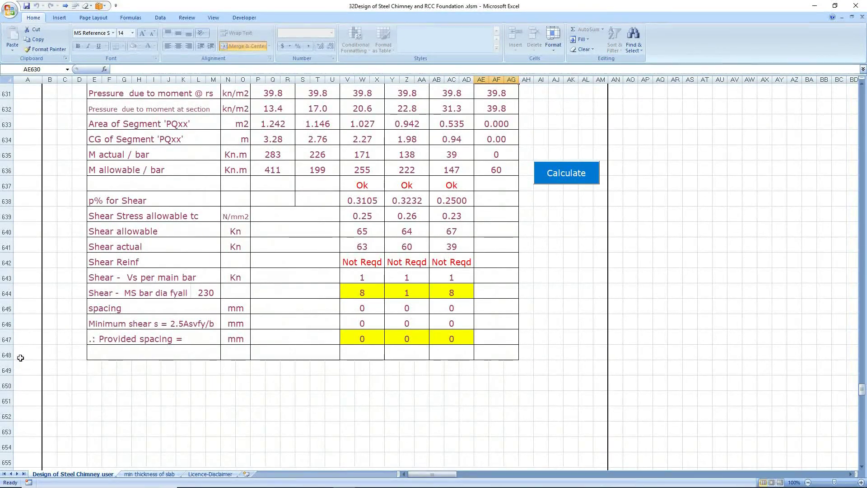
left_click_drag(862, 389, 859, 72)
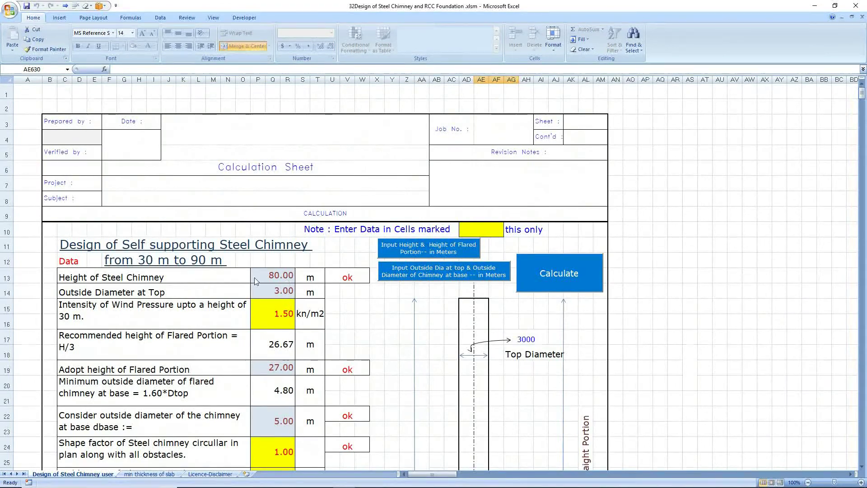
Step: Try to clear the Height of Steel Chimney value directly in its cell, and select the wind pressure intensity cell
scroll(249, 271, "down", 1)
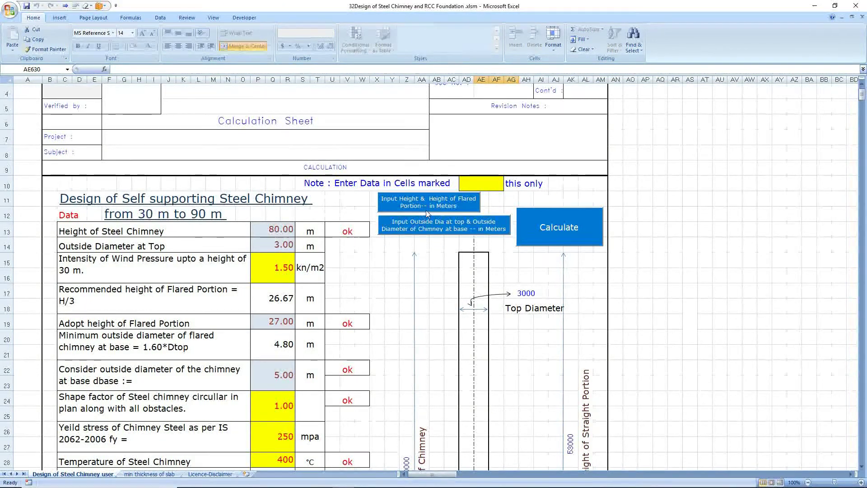
left_click(341, 250)
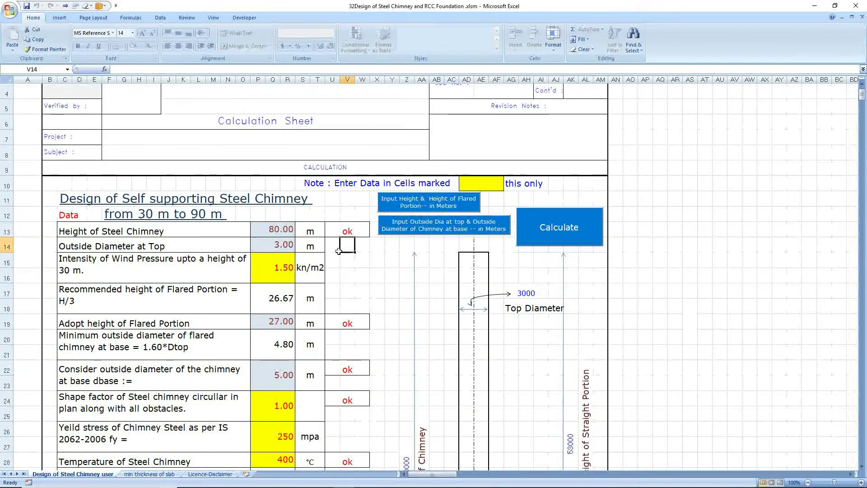
left_click(279, 231)
key("Delete")
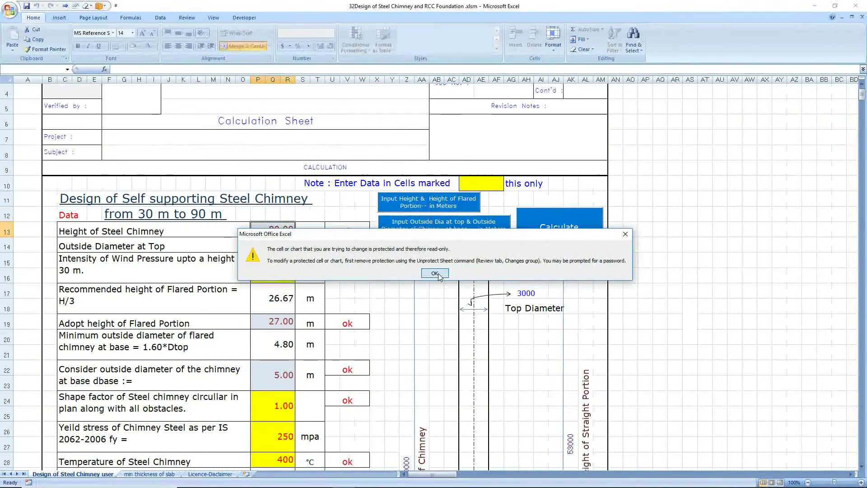
left_click(435, 274)
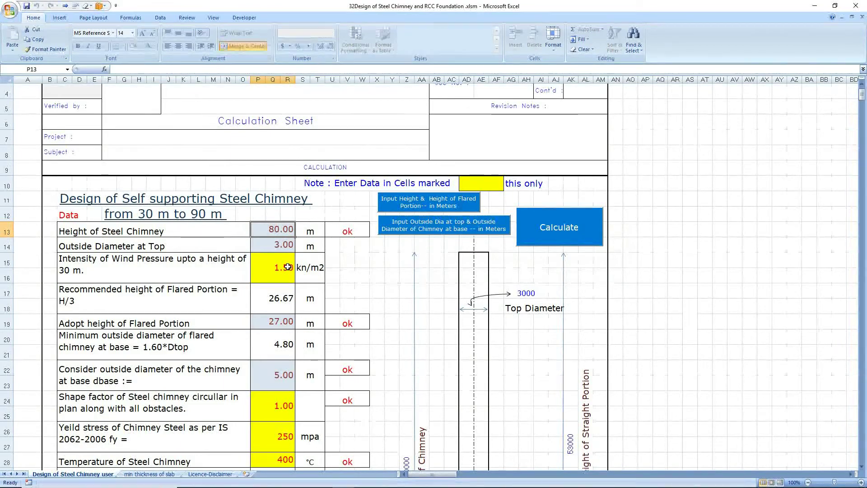
left_click(288, 267)
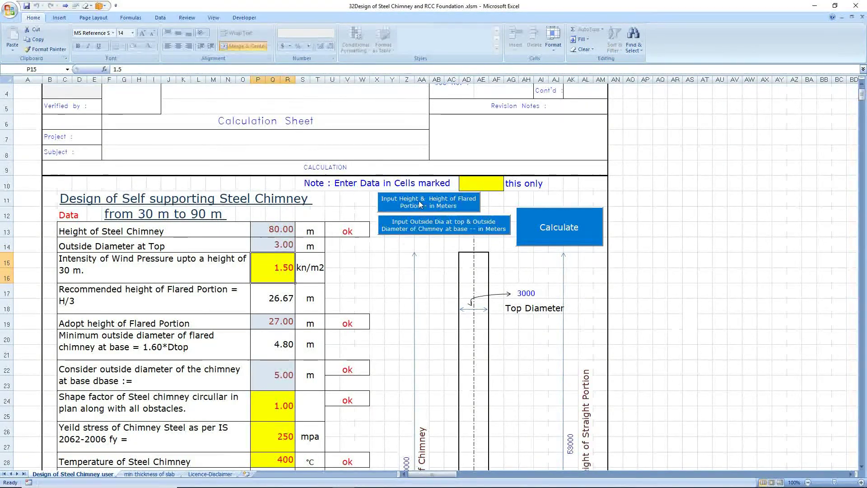
Step: Set the chimney height to 85 m and the height of its flared portion to 30 m
left_click(418, 201)
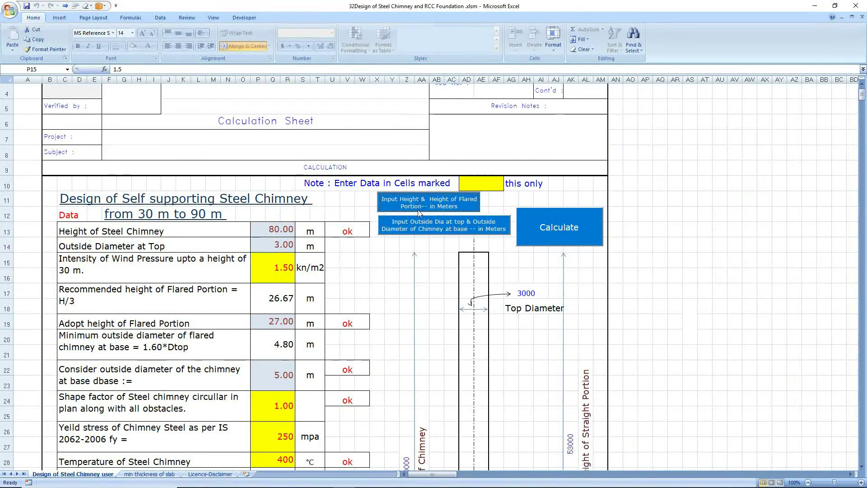
type("85")
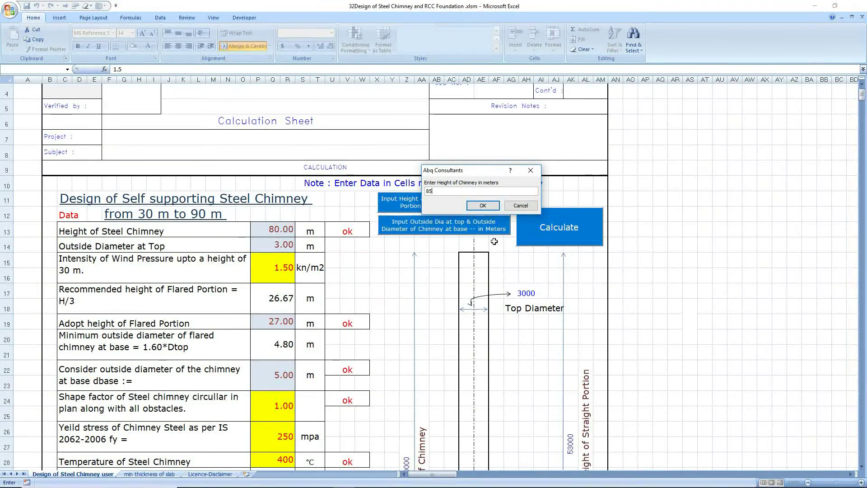
left_click(481, 206)
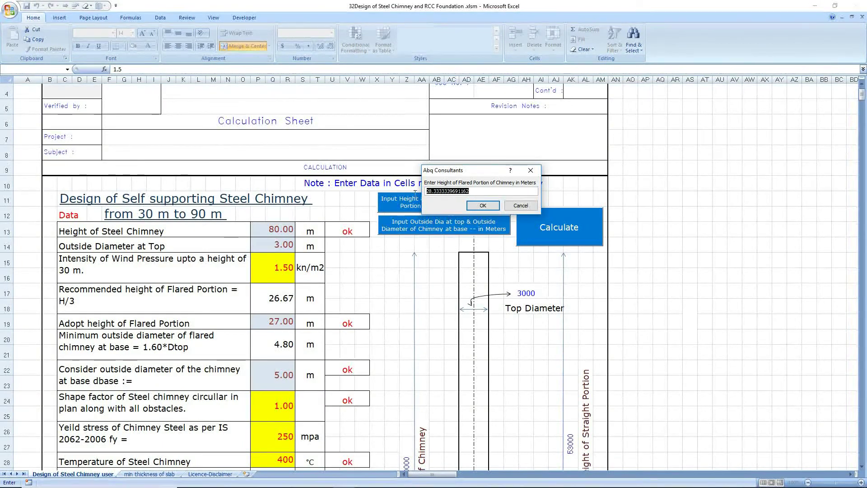
type("30")
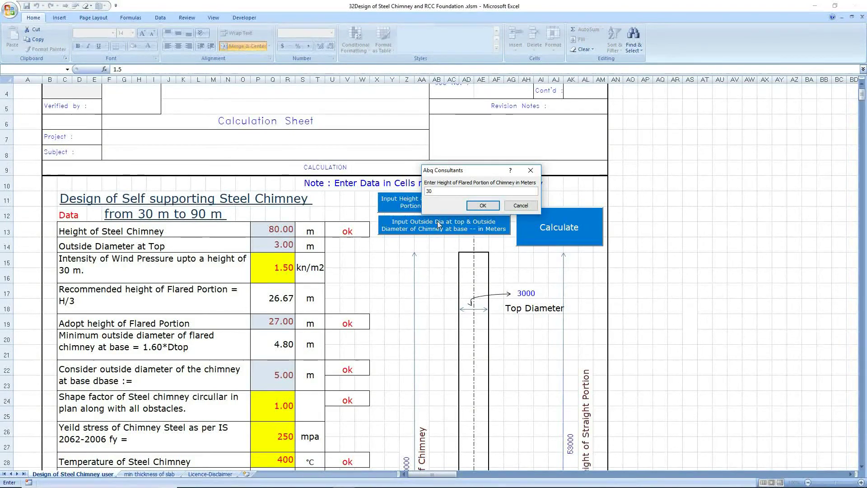
left_click(479, 206)
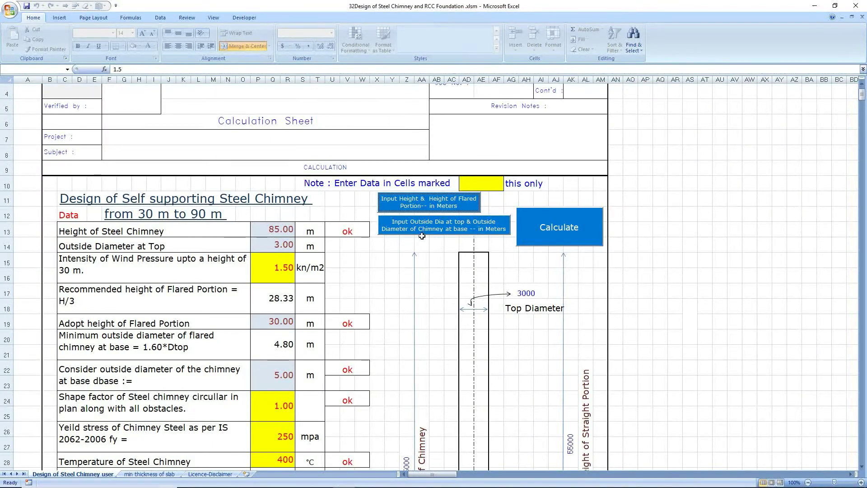
Step: Keep the chimney's outside diameter at the top at 3 m and set its outside diameter at the base to 5.1 m
left_click(449, 230)
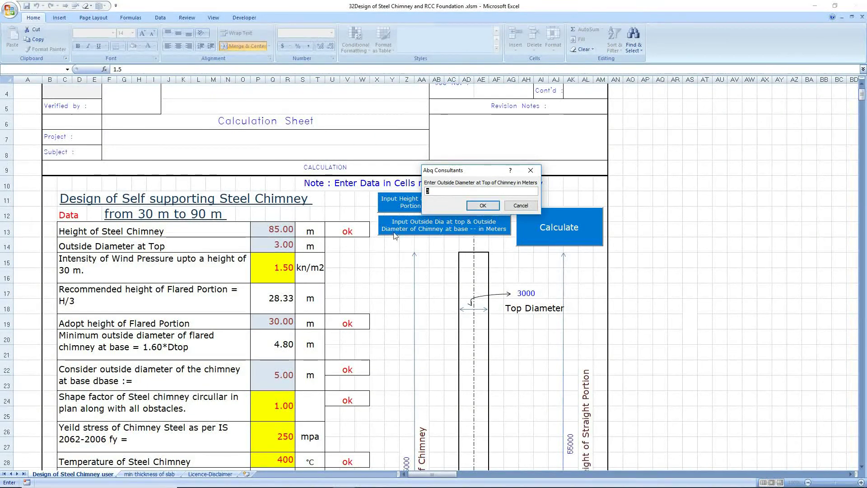
left_click(481, 207)
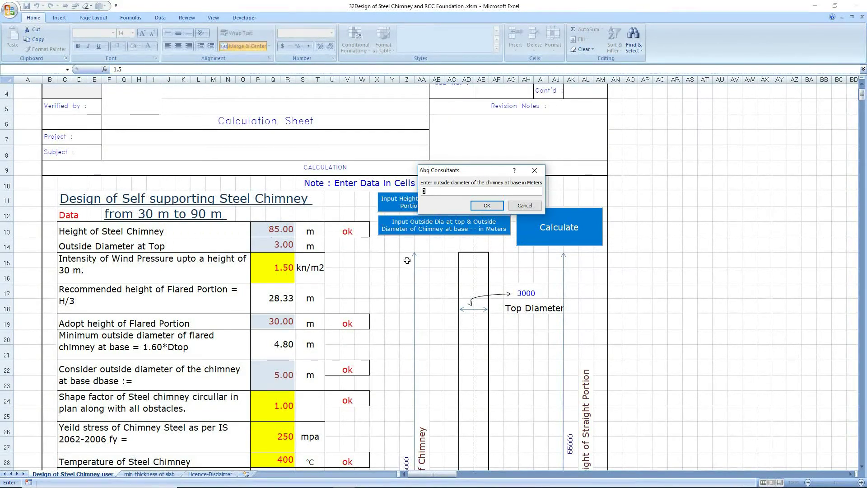
type("5.1")
left_click(485, 206)
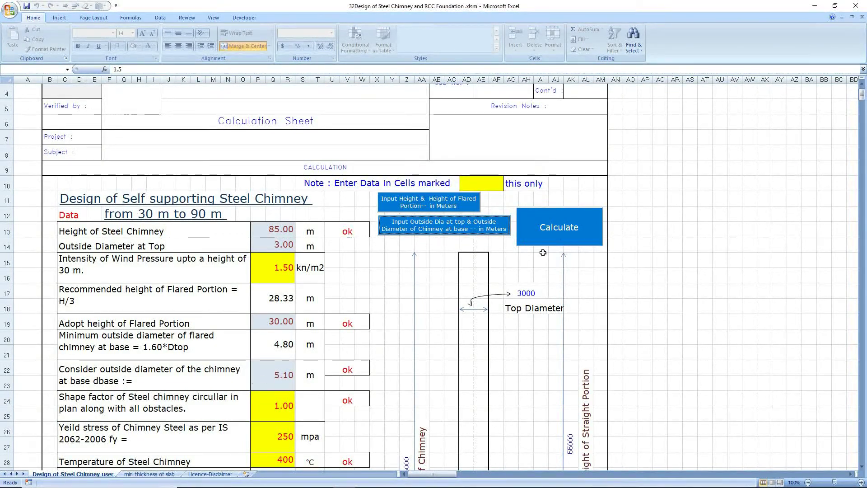
Step: Recalculate the steel chimney design with the entered heights and diameters
scroll(543, 253, "down", 2)
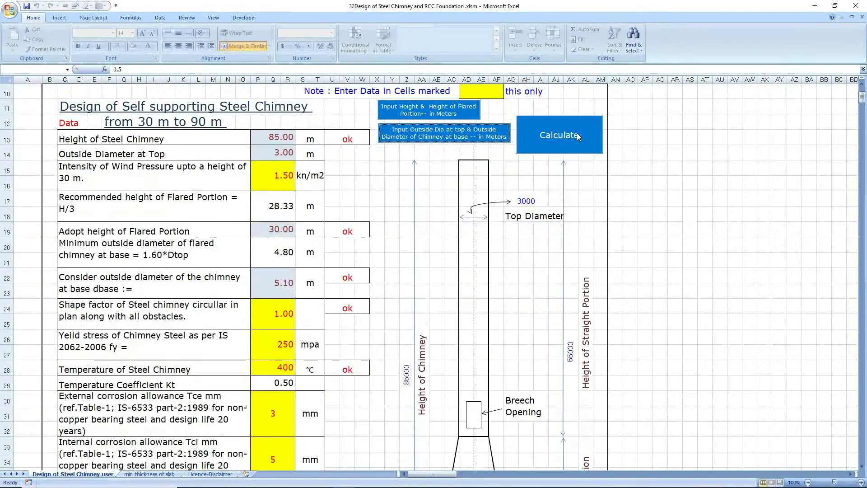
left_click(557, 147)
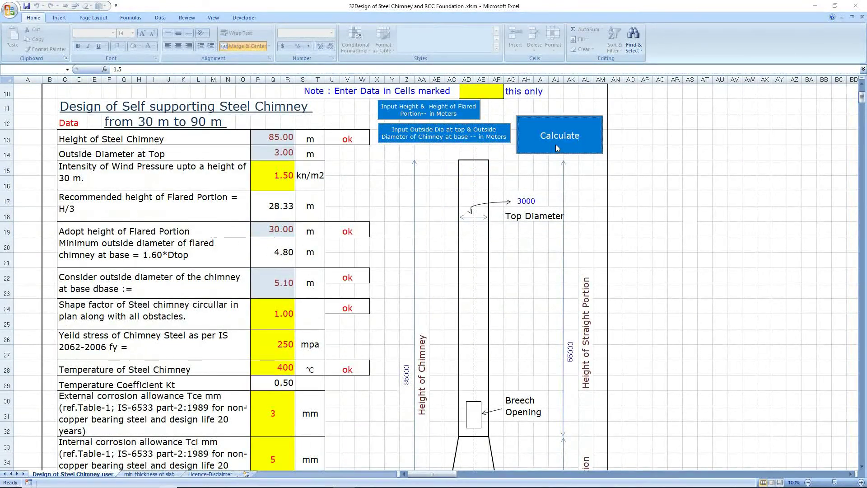
left_click(453, 279)
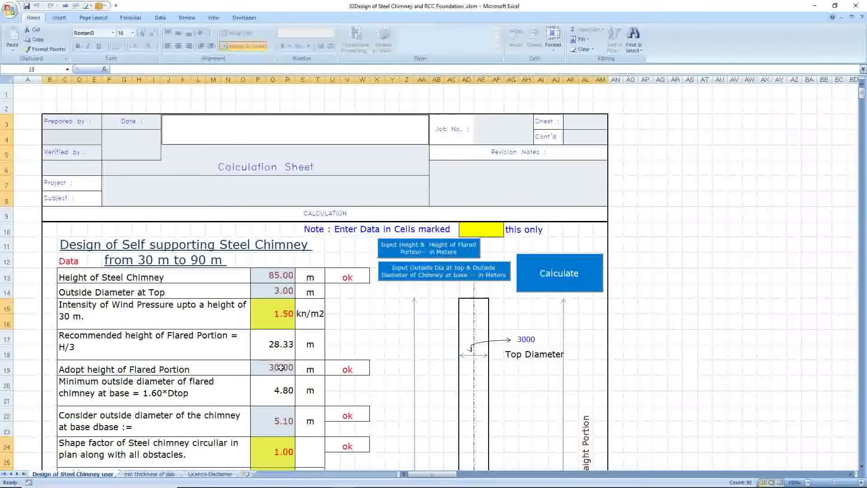
Step: Review the chimney input data, from the dimensions down to the shell thickness, brick lining and steel properties, and the design status below the drawing
scroll(345, 278, "down", 1)
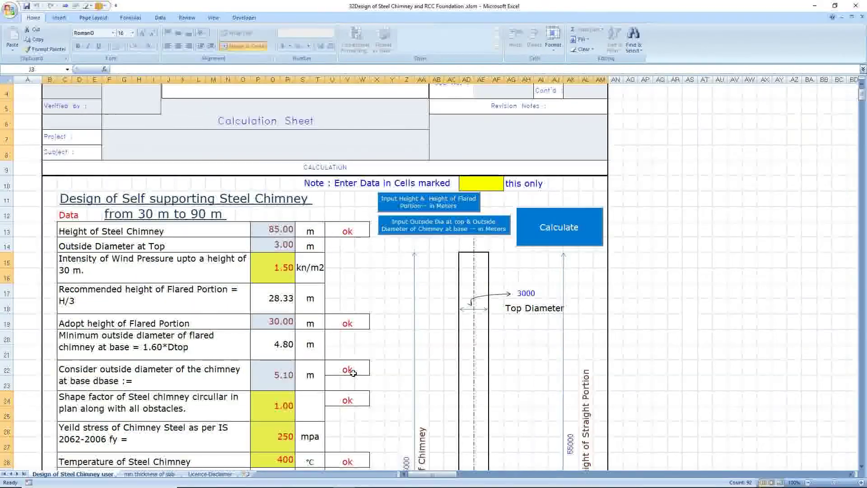
scroll(363, 400, "down", 2)
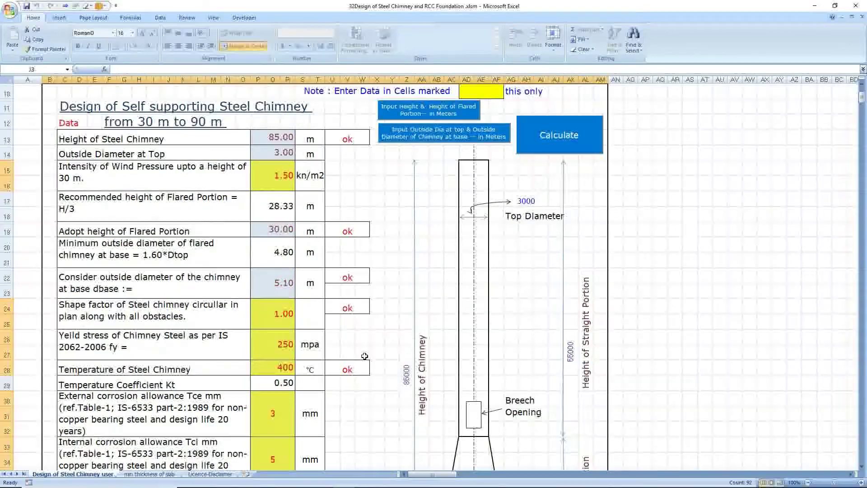
scroll(364, 357, "down", 1)
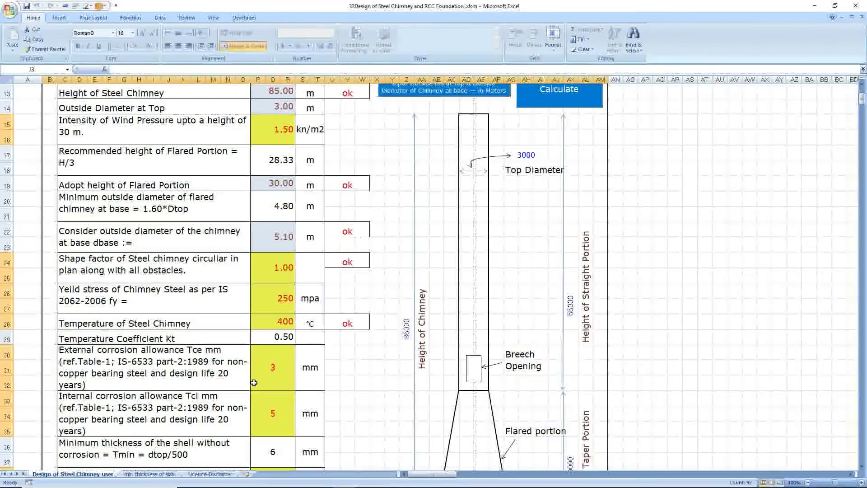
scroll(254, 382, "down", 3)
scroll(254, 378, "down", 1)
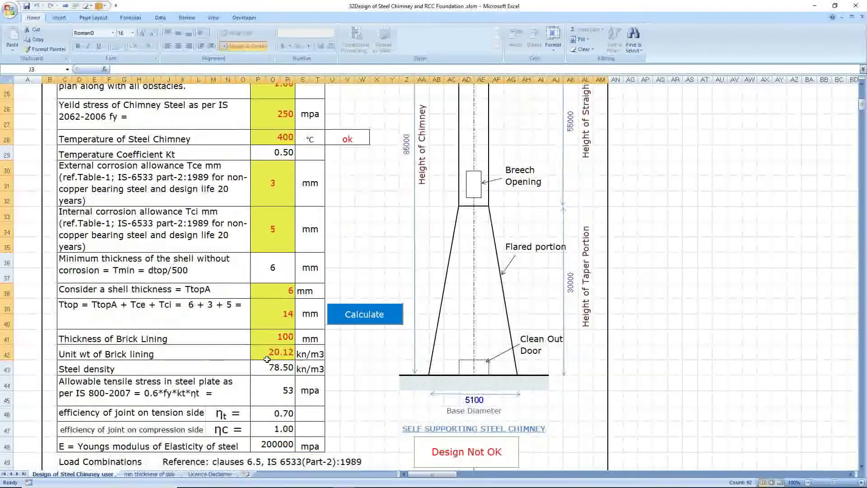
scroll(271, 359, "down", 2)
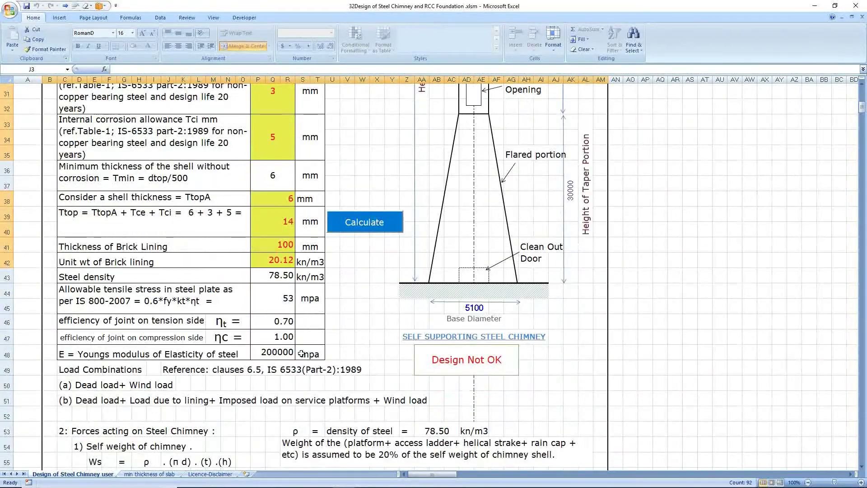
Step: Examine the design status, wind pressure table, moment and shear diagrams, plate thickness tables, and the thickness check with its help note
left_click(469, 356)
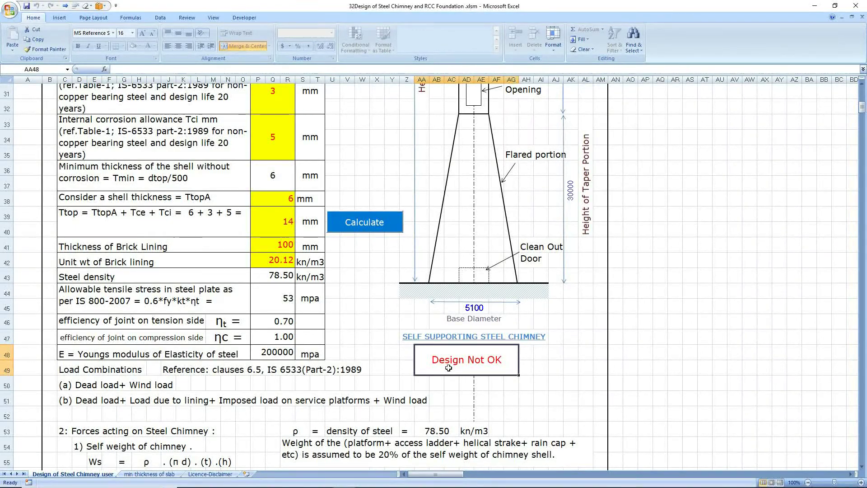
scroll(454, 355, "down", 1)
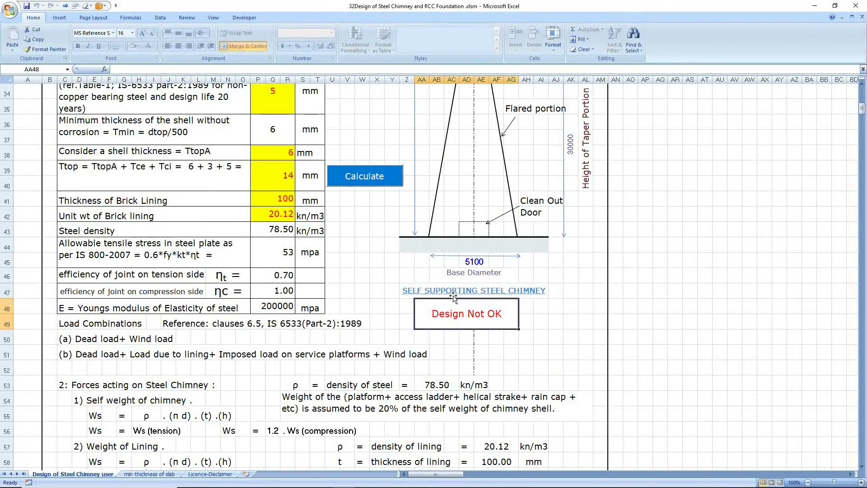
scroll(453, 294, "down", 8)
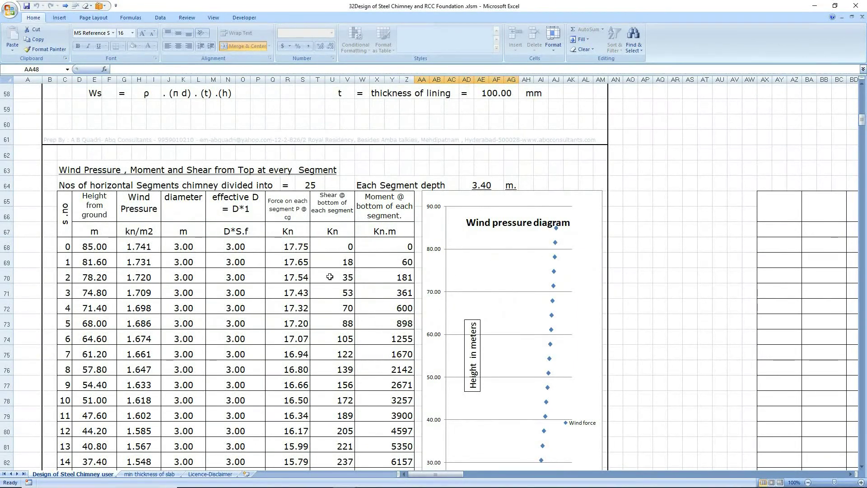
scroll(330, 276, "down", 11)
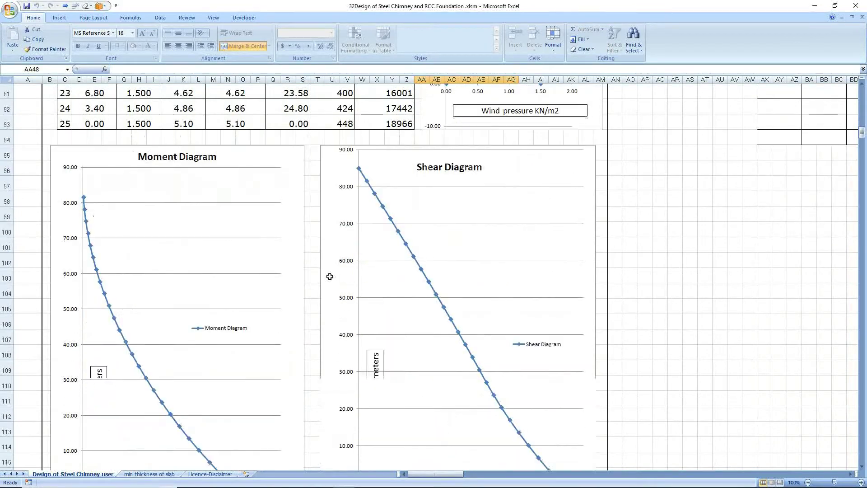
scroll(416, 182, "down", 6)
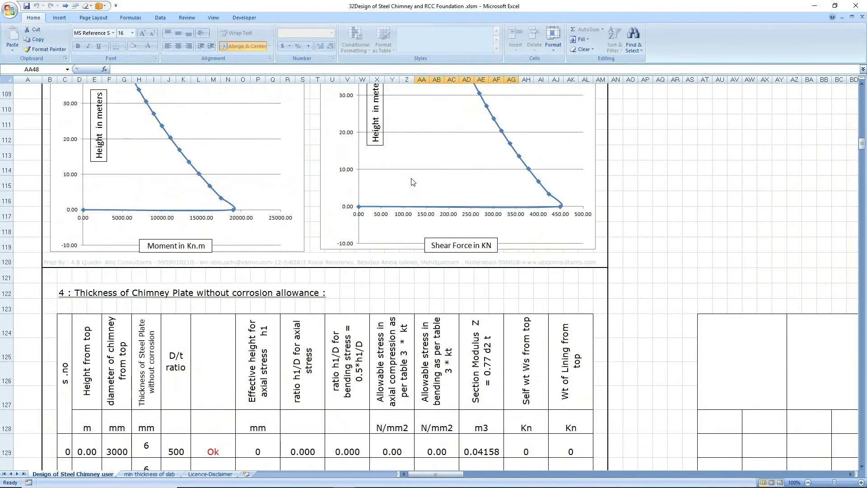
scroll(412, 181, "down", 1)
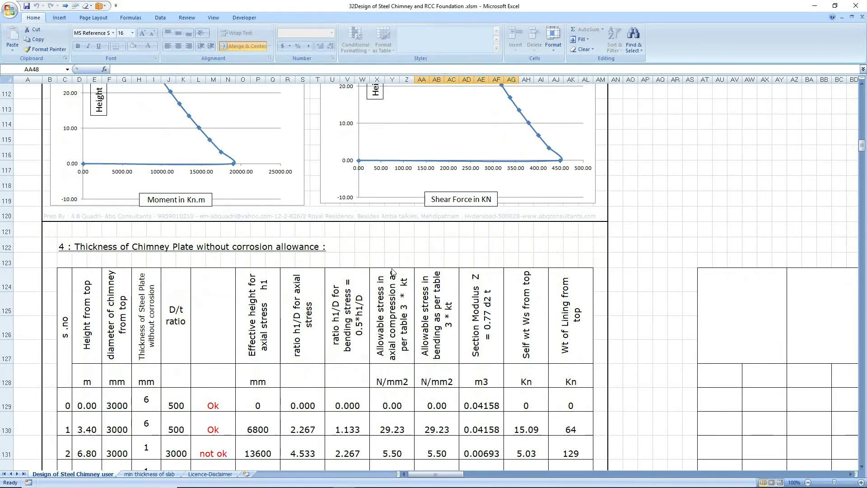
scroll(382, 251, "down", 12)
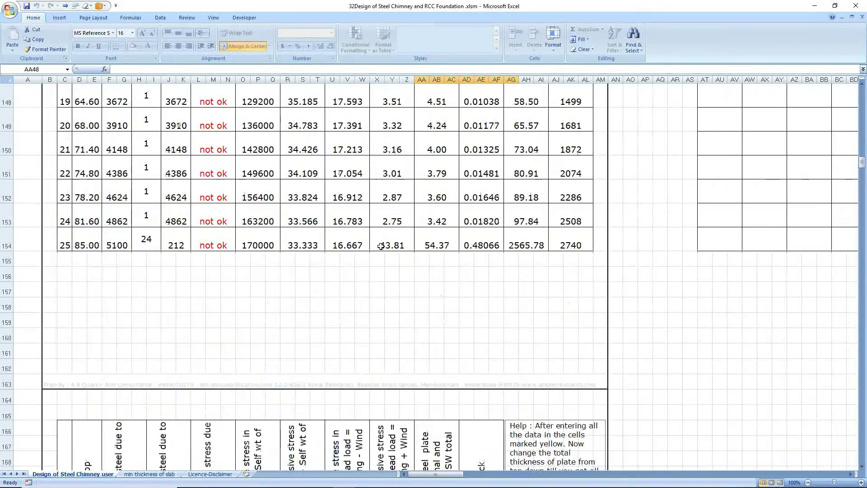
scroll(231, 232, "down", 10)
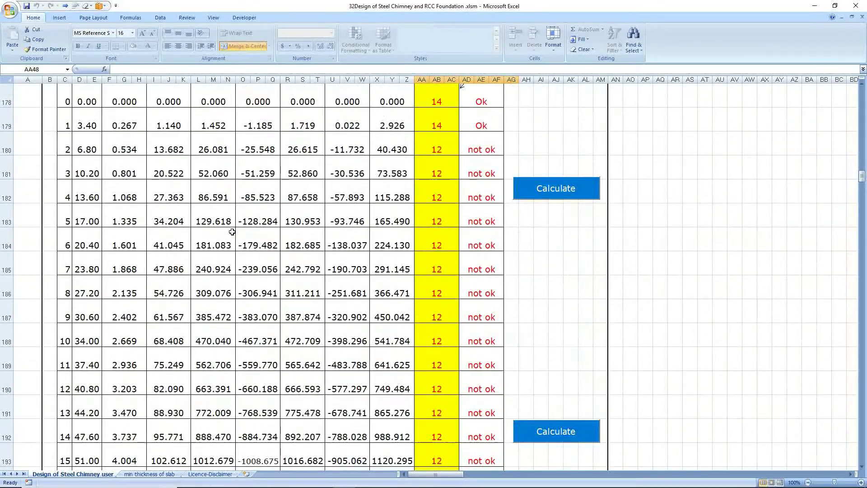
scroll(425, 202, "up", 1)
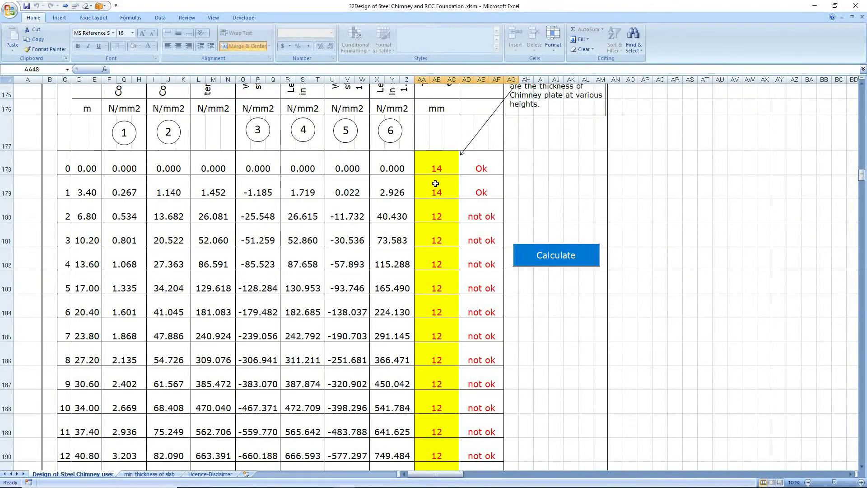
scroll(357, 199, "up", 1)
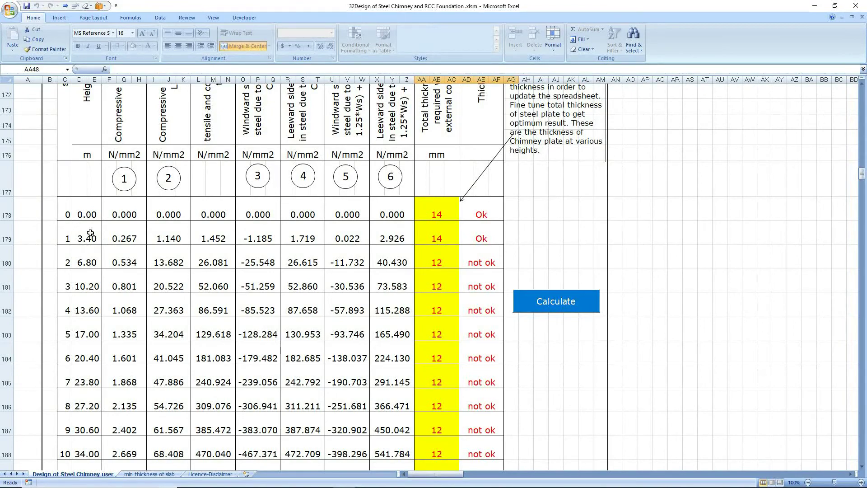
scroll(93, 217, "up", 2)
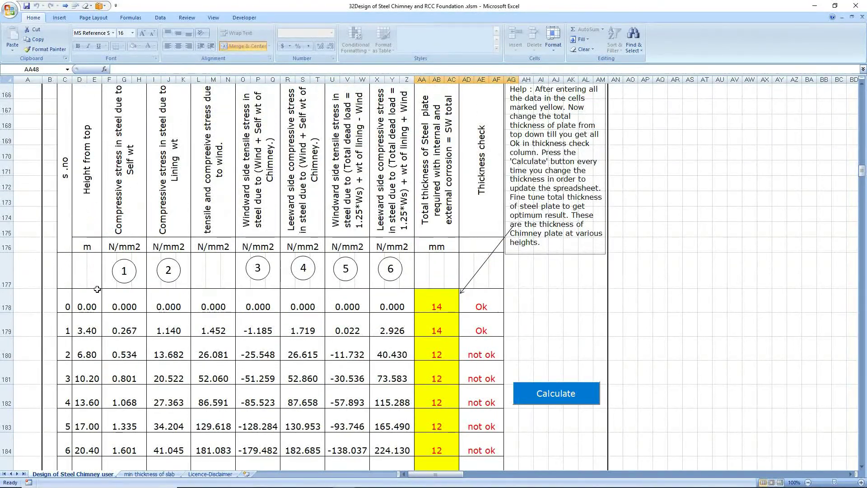
scroll(91, 382, "down", 2)
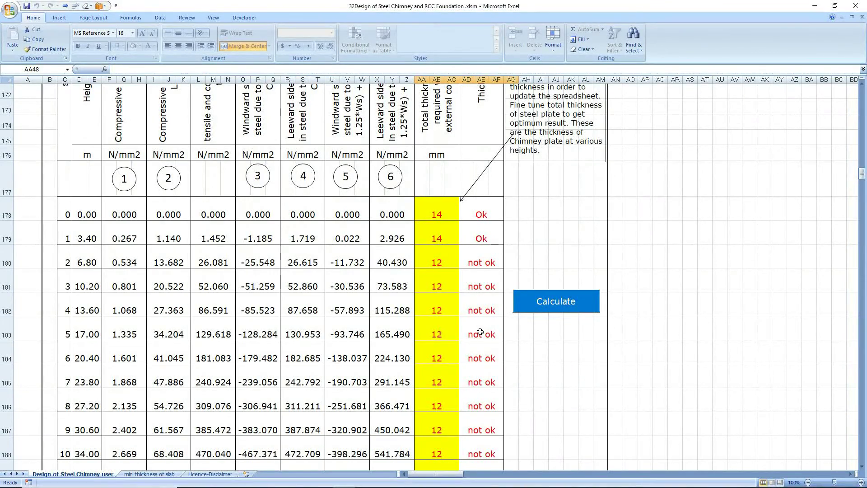
Step: Try a total steel plate thickness of 16 mm at 17.00 m from the chimney top and recalculate
left_click(424, 333)
left_click(464, 340)
left_click(458, 347)
left_click(462, 336)
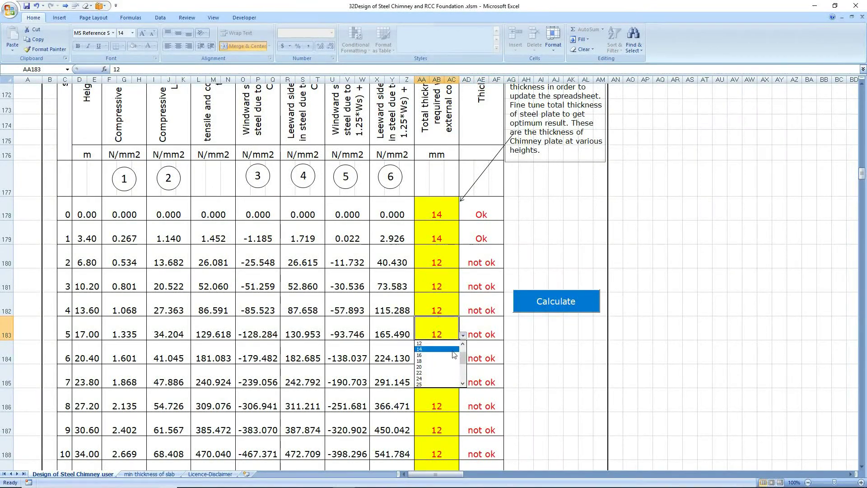
left_click(446, 355)
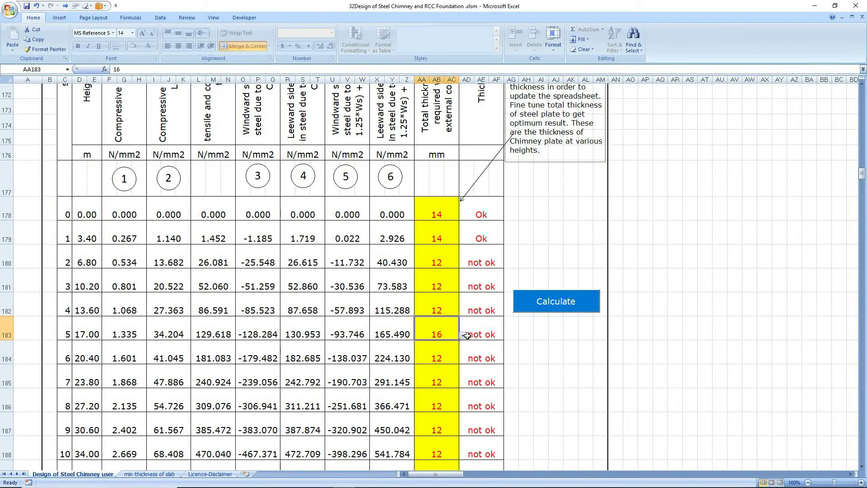
left_click(549, 311)
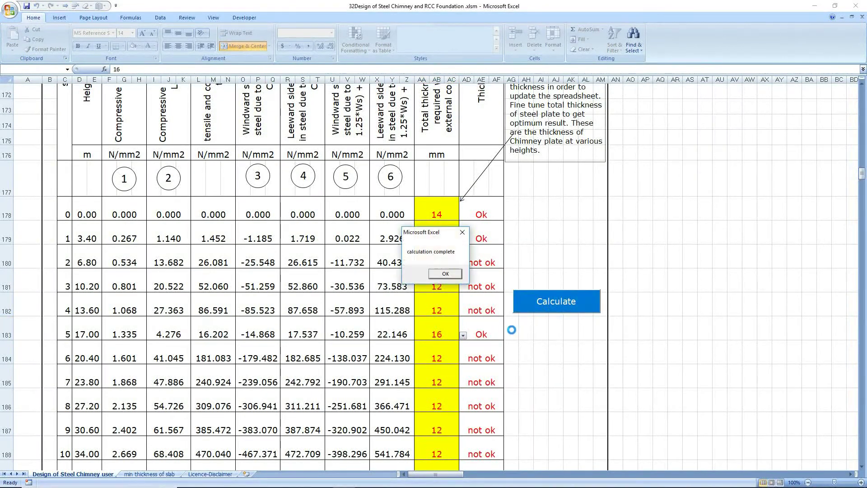
left_click(444, 274)
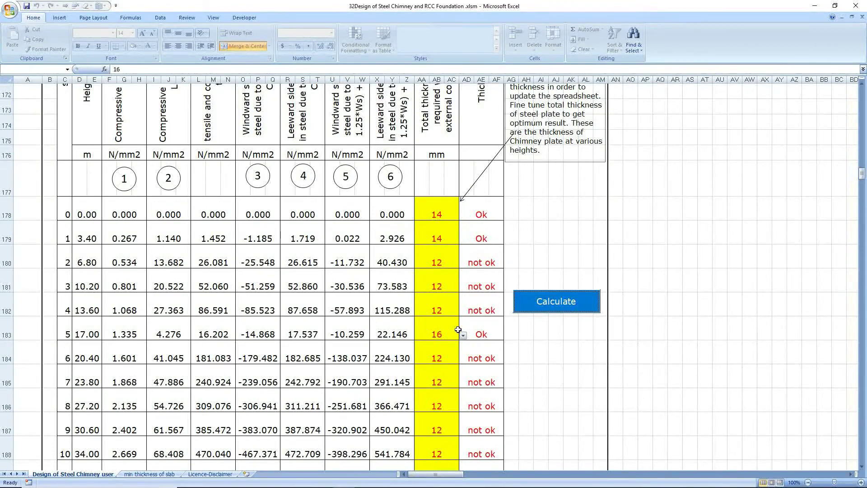
Step: Reduce the total steel plate thickness at 17.00 m from the top to 14 mm and recalculate
left_click(463, 336)
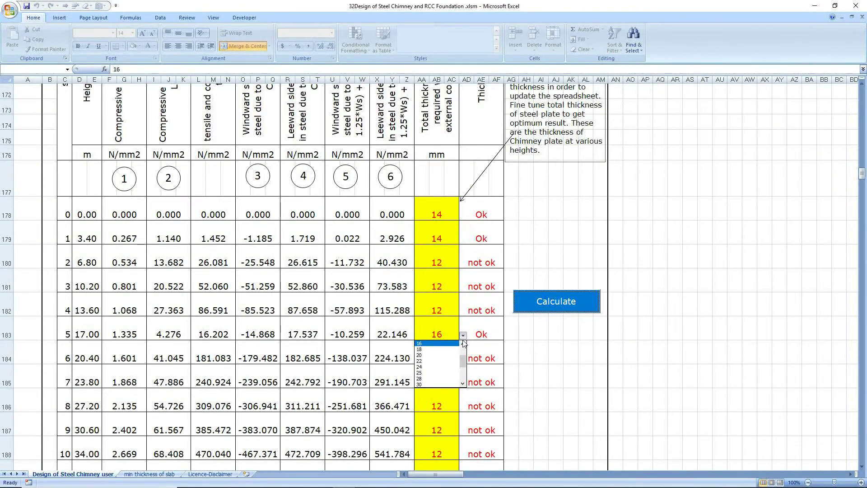
left_click(464, 344)
left_click(463, 335)
left_click(464, 345)
left_click(426, 343)
left_click(556, 306)
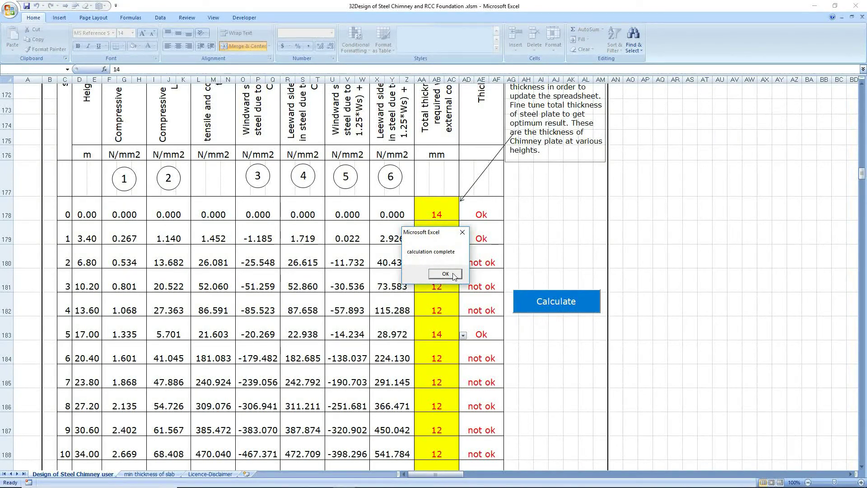
left_click(445, 274)
Step: Try a total steel plate thickness of 12 mm at 17.00 m from the top and recalculate
left_click(463, 337)
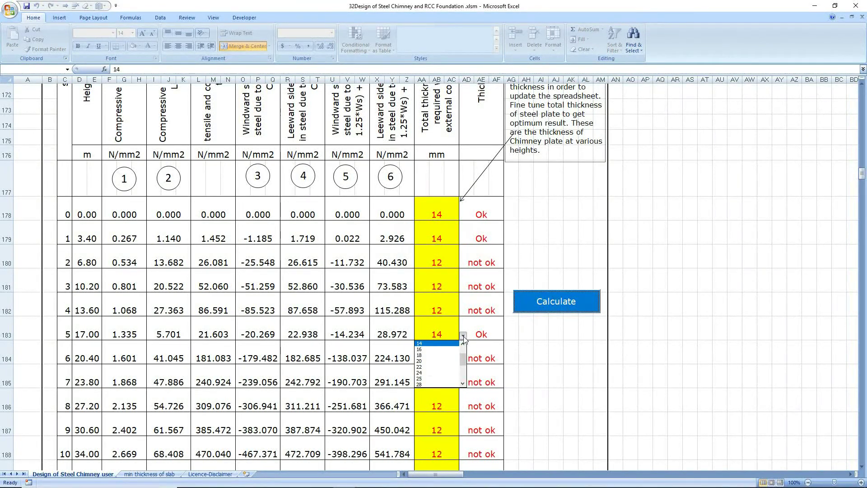
left_click(463, 345)
left_click(448, 344)
left_click(548, 303)
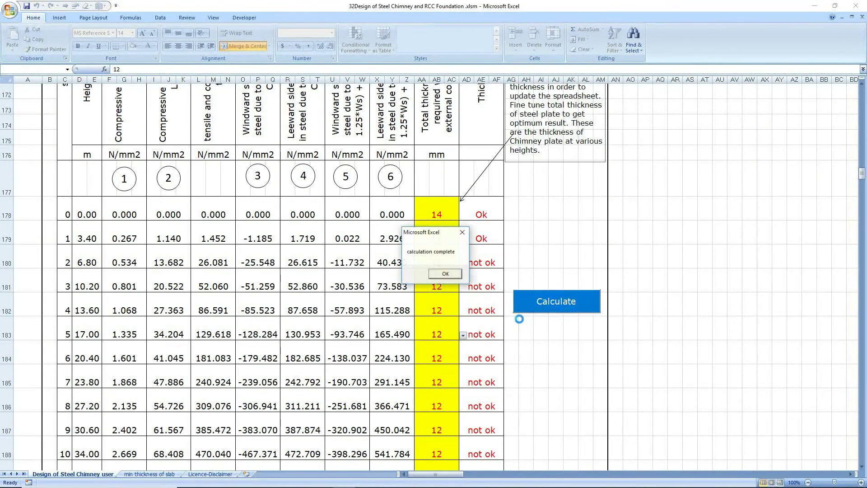
left_click(446, 274)
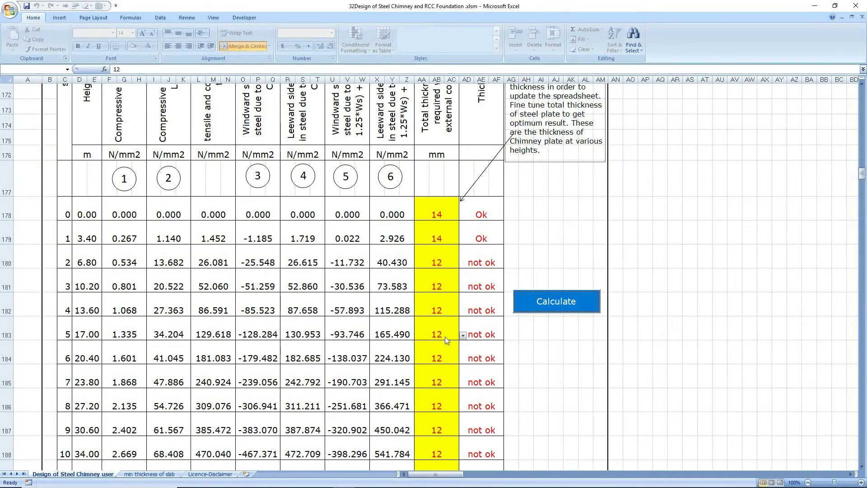
Step: Set the total steel plate thickness at 17.00 m from the top back to 14 mm and recalculate
left_click(463, 336)
left_click(445, 345)
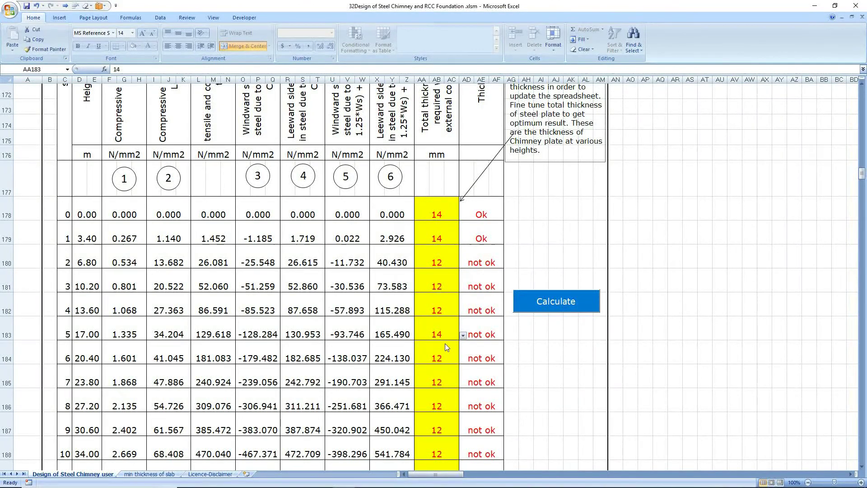
left_click(555, 306)
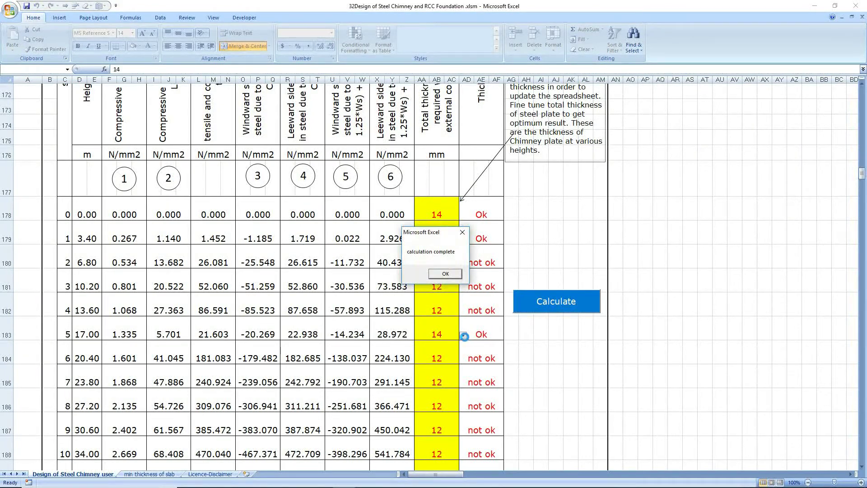
left_click(453, 274)
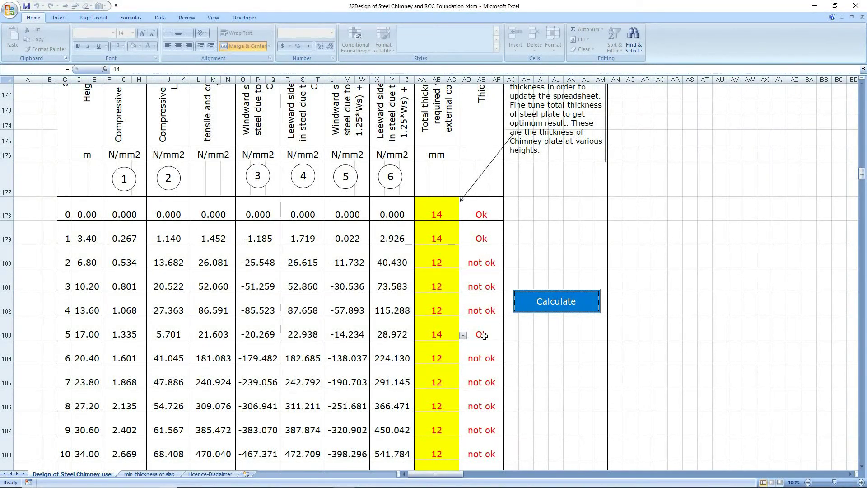
Step: Try a total steel plate thickness of 30 mm at the chimney base, 85.00 m from the top, and recalculate
scroll(481, 364, "down", 9)
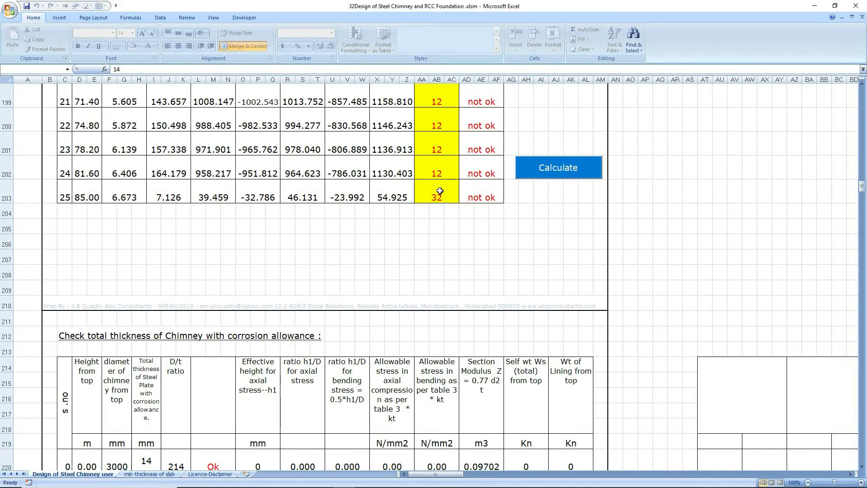
left_click(440, 191)
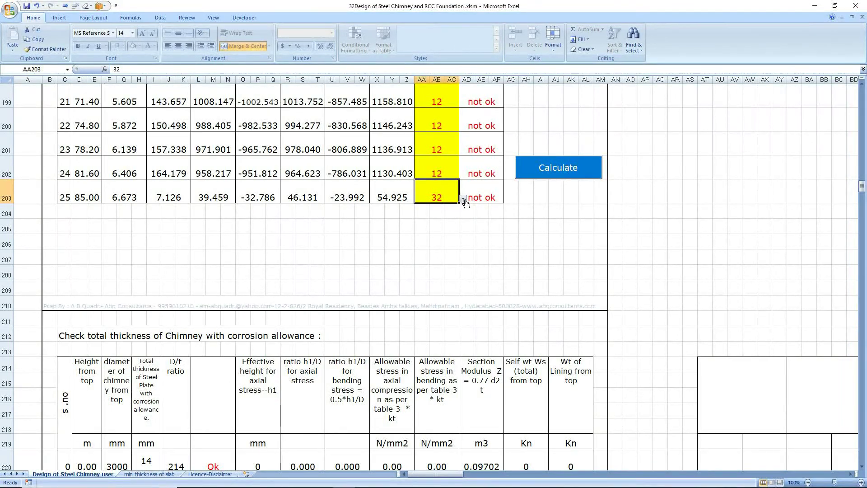
left_click(463, 200)
scroll(452, 213, "up", 1)
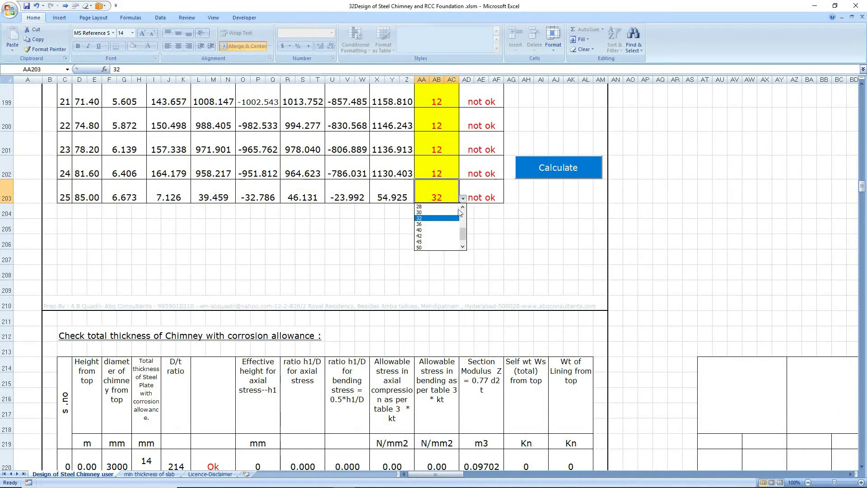
left_click(451, 213)
left_click(549, 174)
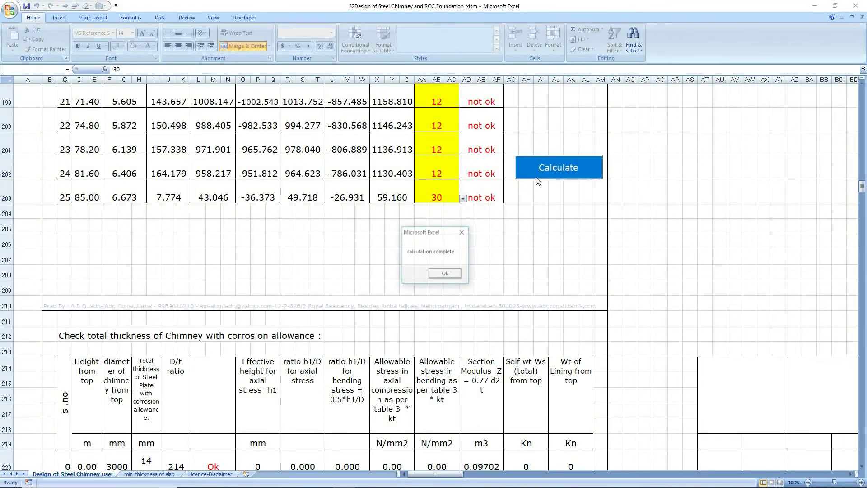
left_click(448, 274)
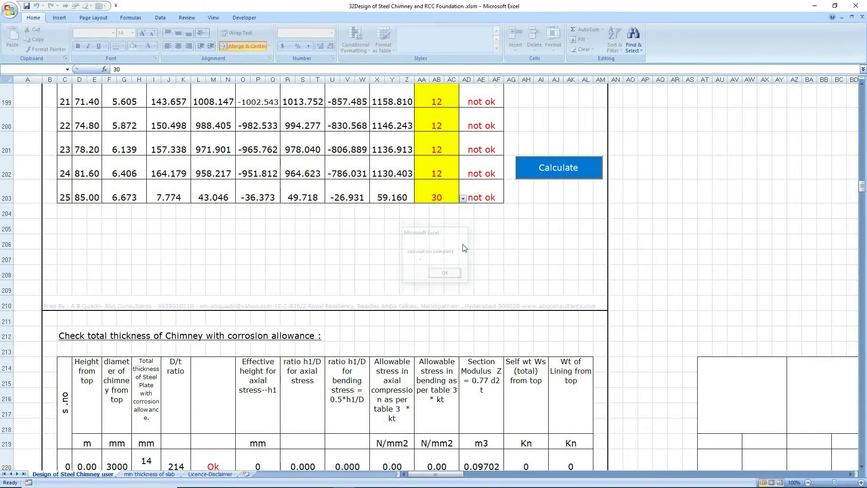
Step: Return the total steel plate thickness at 85.00 m from the top to 32 mm and recalculate
left_click(464, 199)
left_click(445, 213)
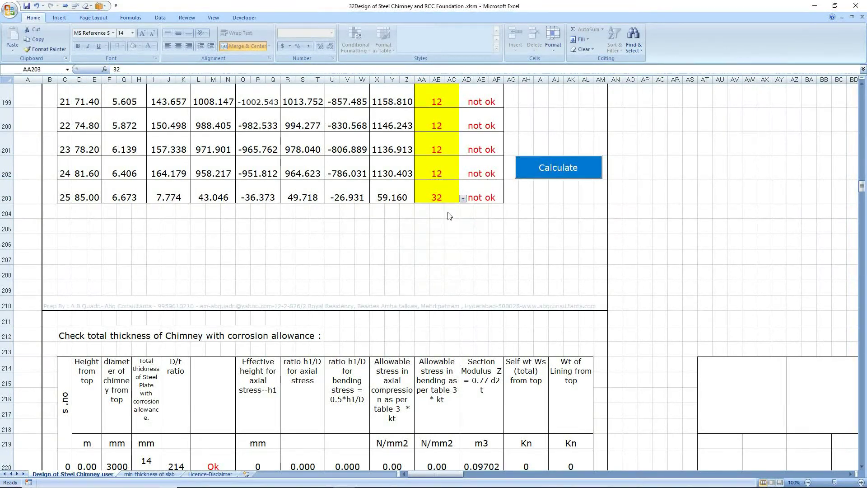
left_click(542, 170)
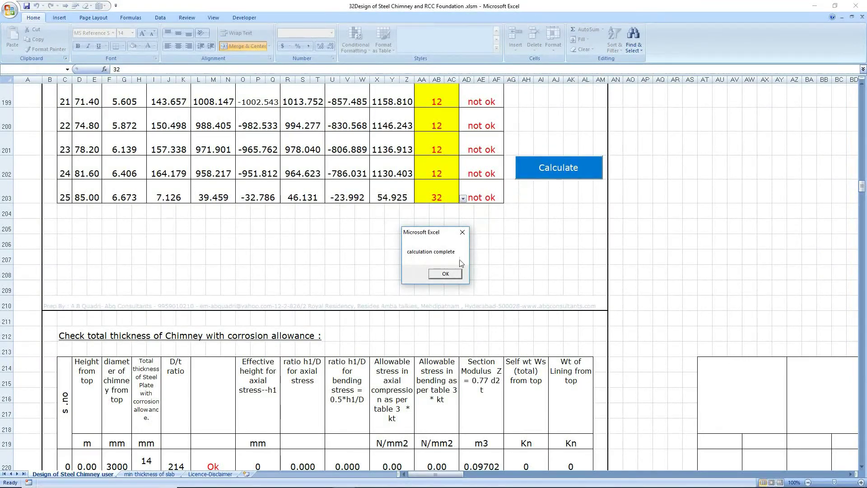
left_click(447, 275)
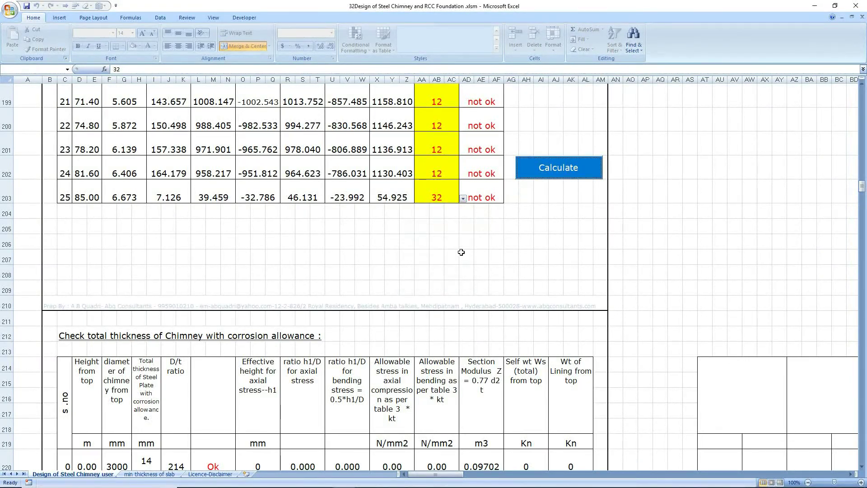
Step: Increase the total steel plate thickness at 85.00 m from the top to 36 mm and recalculate
left_click(463, 200)
left_click(439, 212)
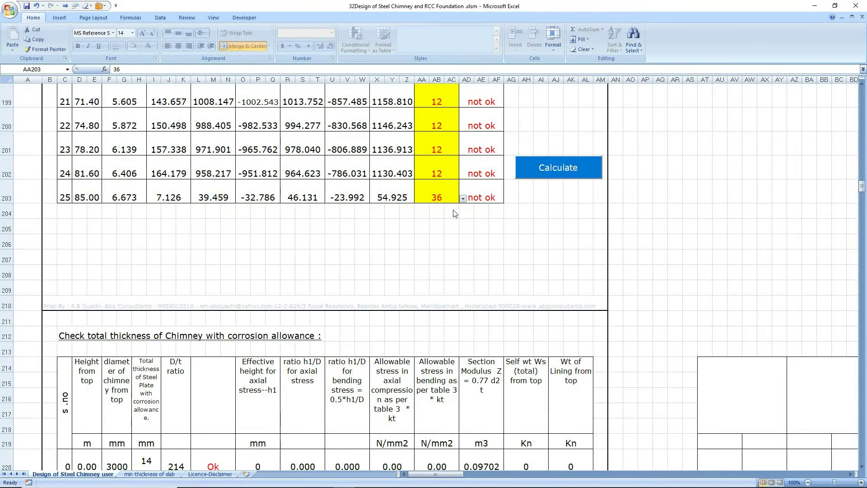
left_click(546, 169)
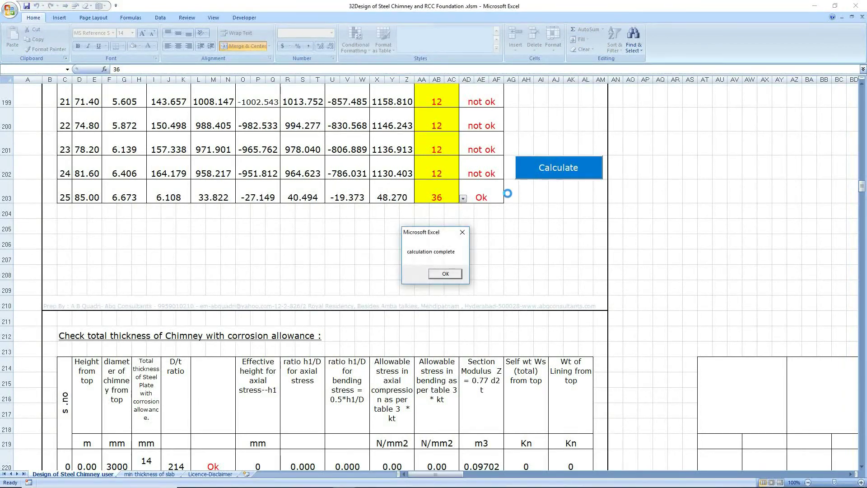
left_click(450, 275)
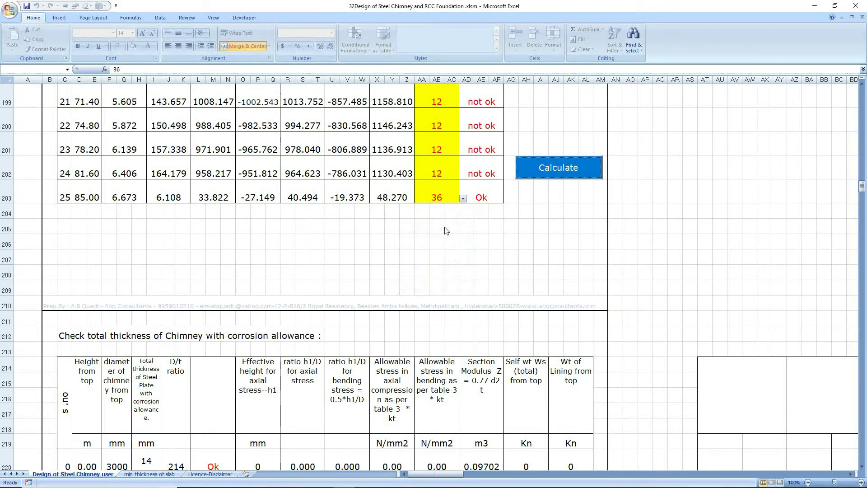
Step: Examine the thickness checks at each height, the corrosion allowance table and the stress table for load cases 7 to 12
left_click(464, 211)
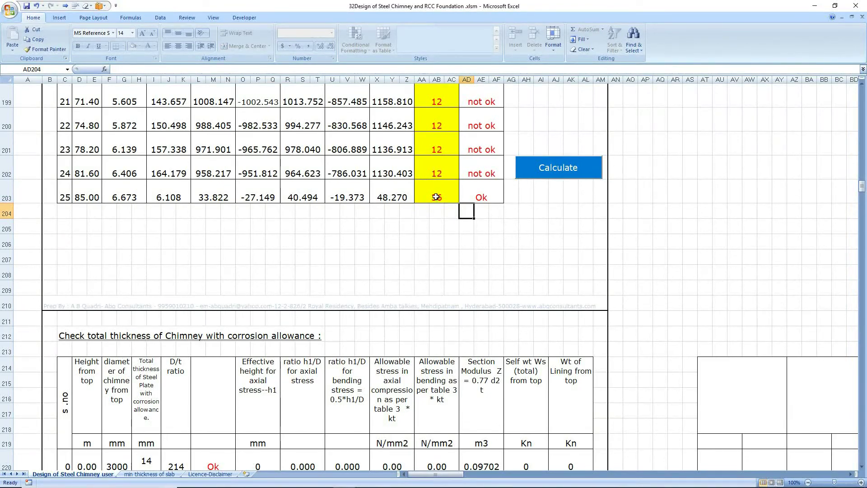
scroll(430, 166, "up", 9)
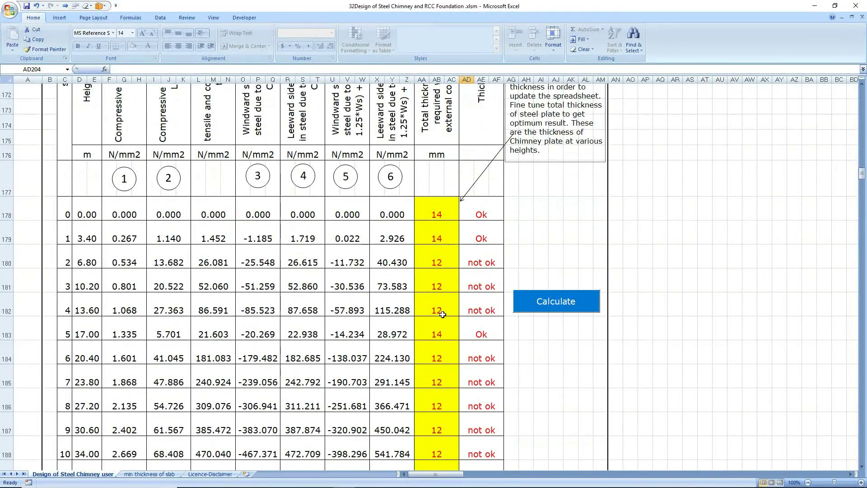
scroll(442, 312, "down", 13)
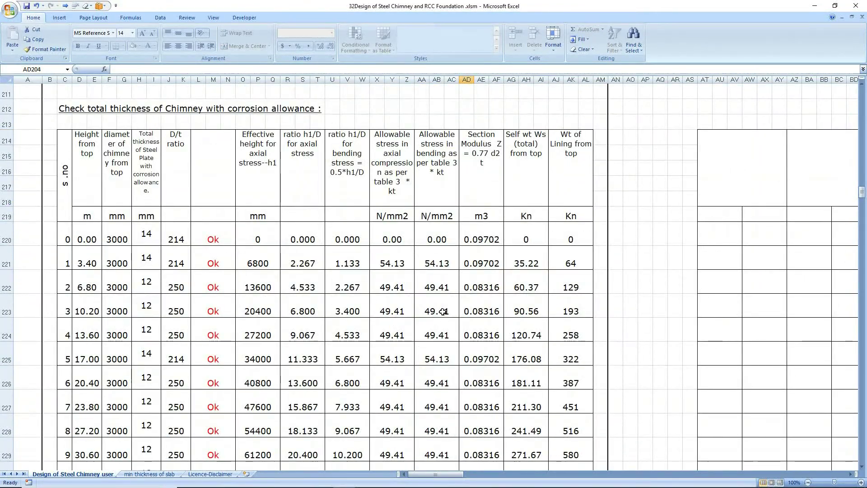
scroll(252, 207, "down", 1)
scroll(252, 207, "down", 5)
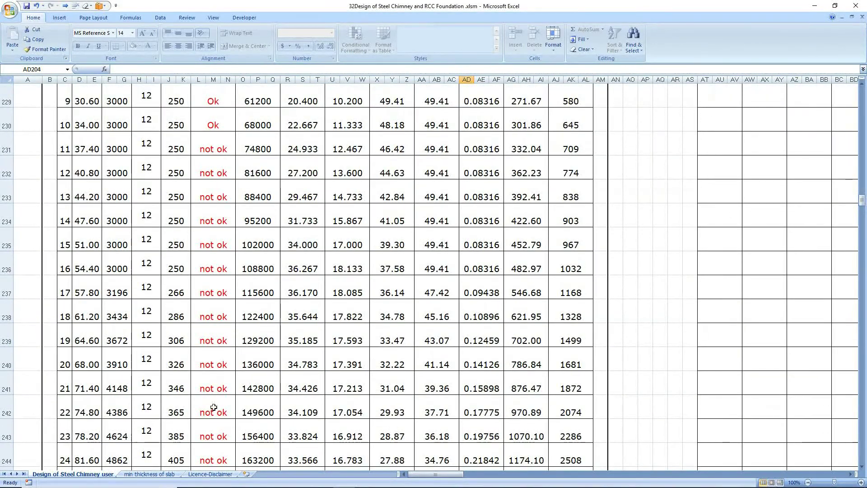
scroll(219, 329, "down", 3)
scroll(226, 316, "up", 10)
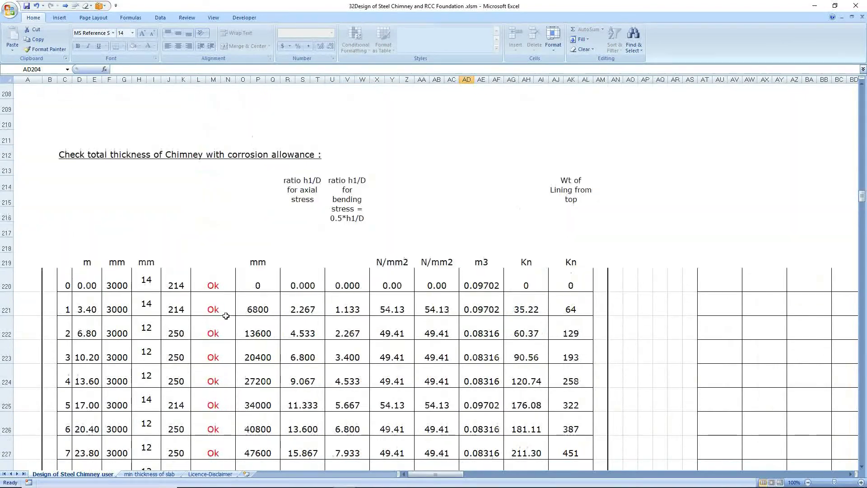
scroll(225, 316, "up", 5)
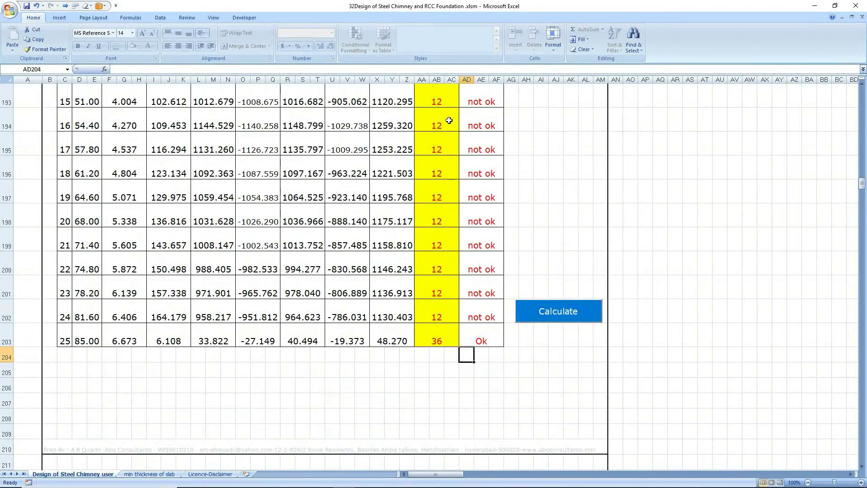
scroll(453, 259, "down", 7)
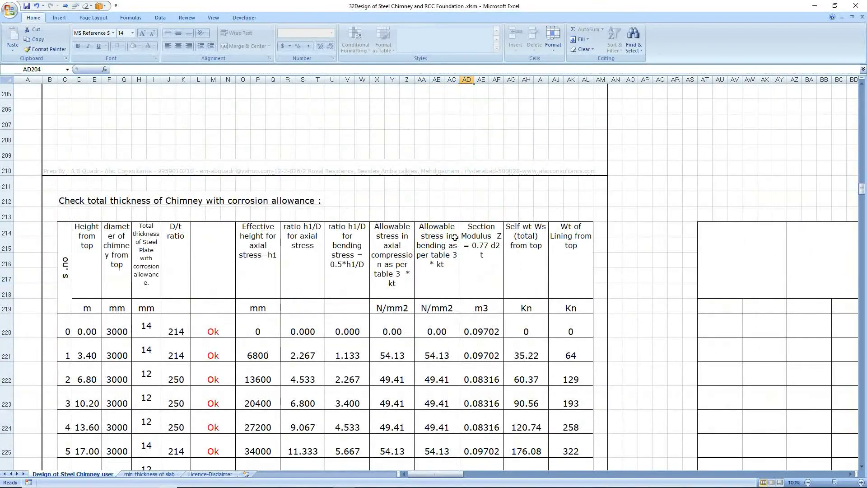
scroll(455, 233, "up", 4)
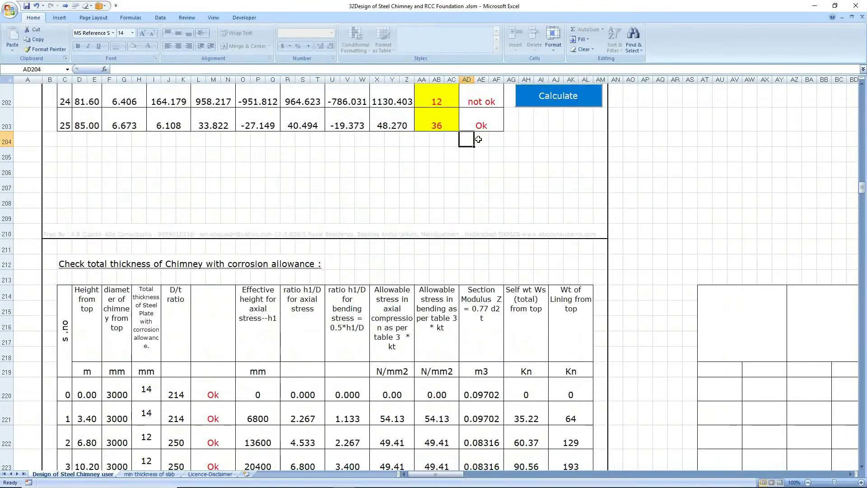
scroll(451, 188, "down", 12)
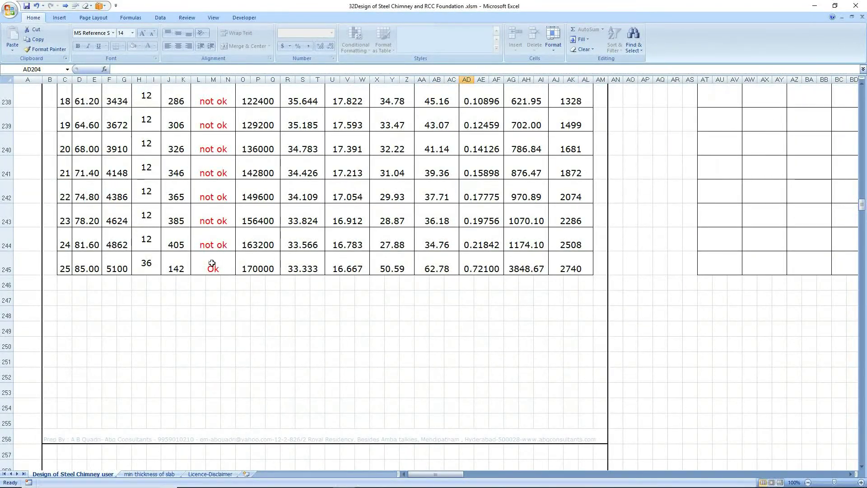
scroll(218, 267, "down", 10)
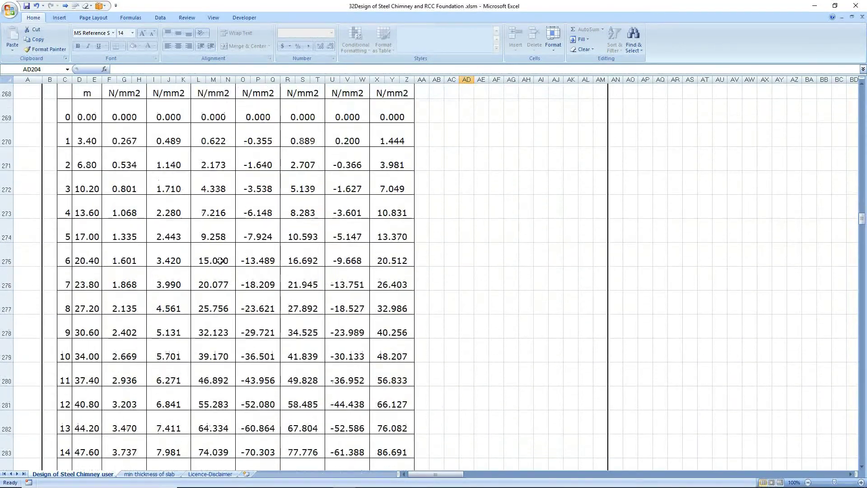
scroll(220, 261, "up", 4)
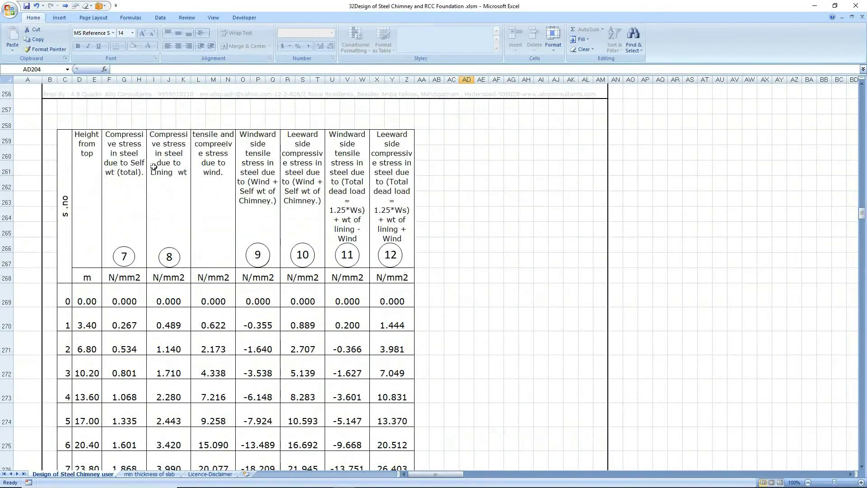
scroll(403, 155, "down", 11)
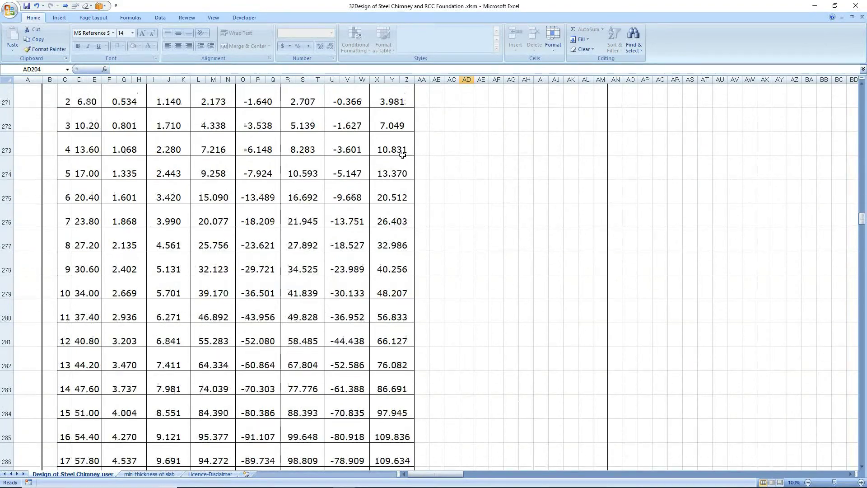
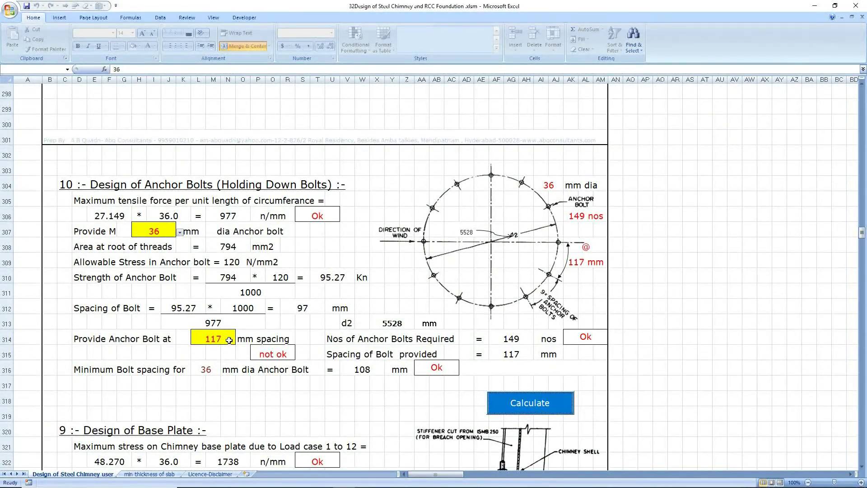
Step: Set the provided anchor bolt spacing to 108 mm and recalculate the anchor bolt design
left_click(229, 340)
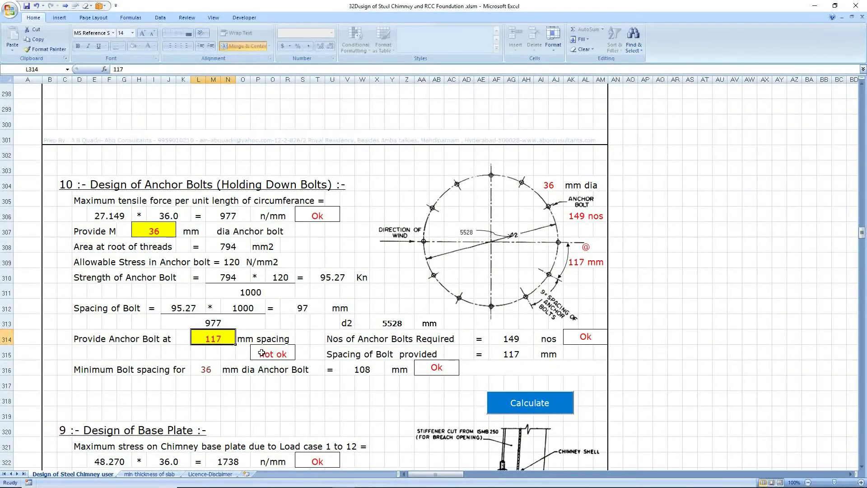
type("108")
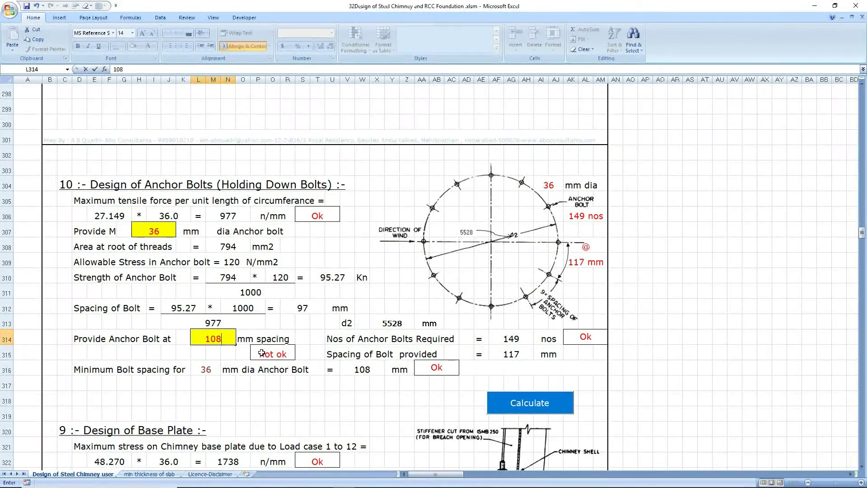
key("Up")
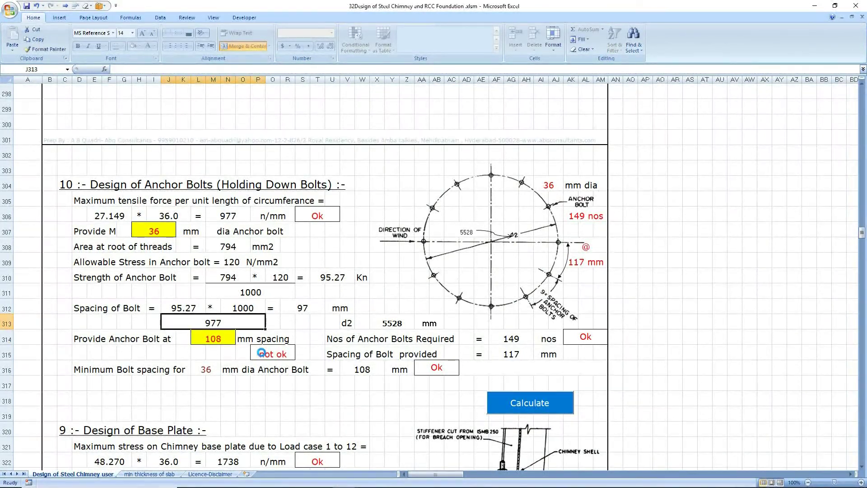
left_click(518, 411)
left_click(447, 274)
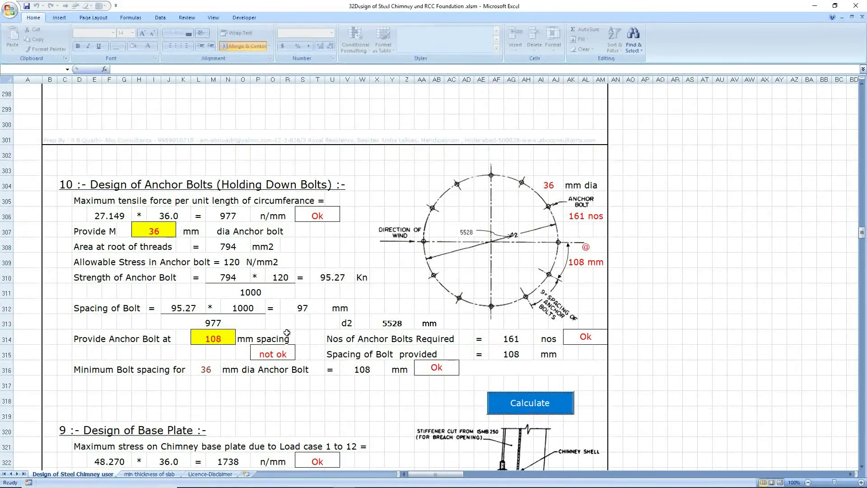
Step: Try an anchor bolt spacing of 107 mm and recalculate
scroll(291, 323, "down", 2)
scroll(291, 323, "down", 3)
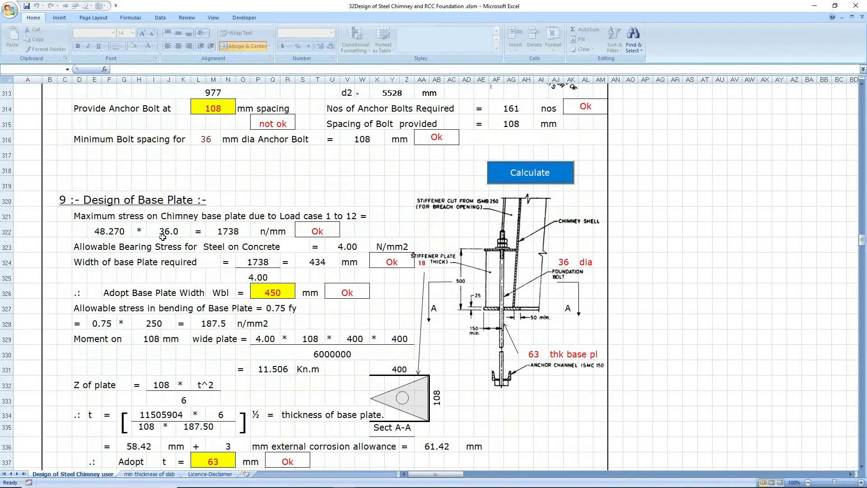
scroll(164, 236, "up", 3)
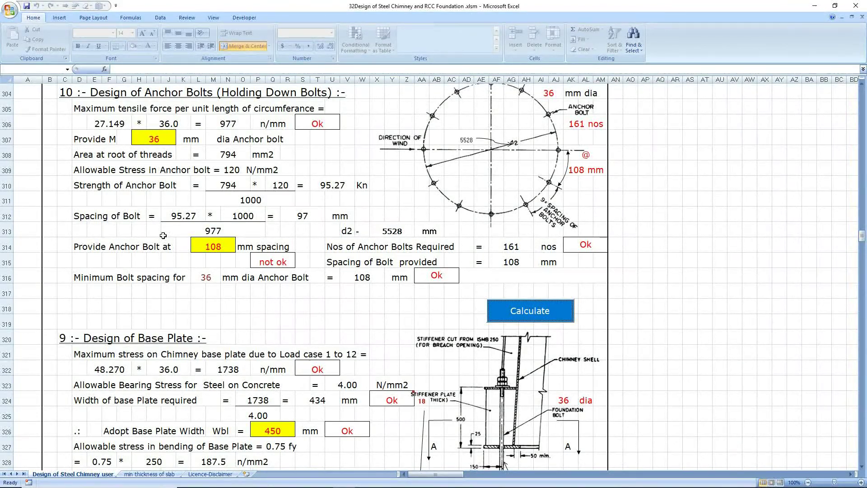
left_click(214, 242)
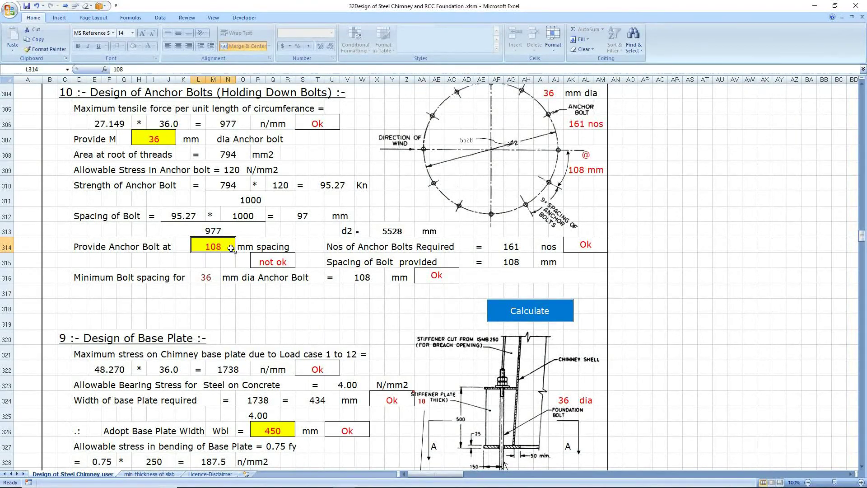
type("107")
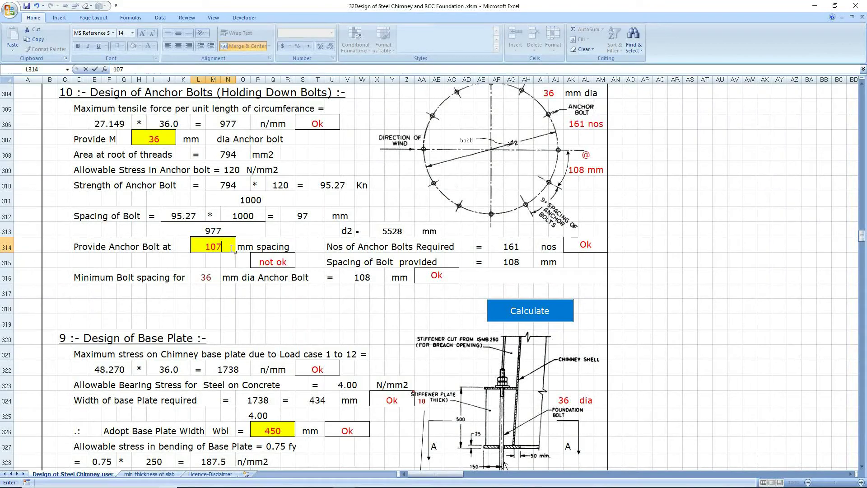
key("Return")
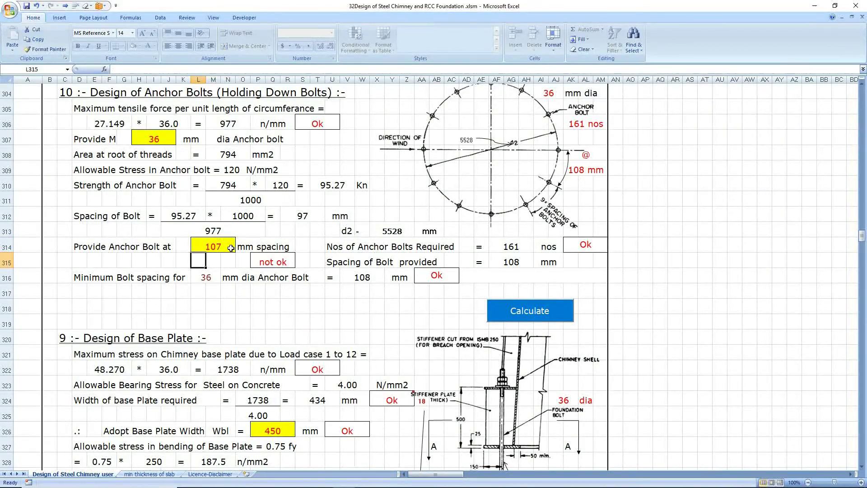
left_click(514, 302)
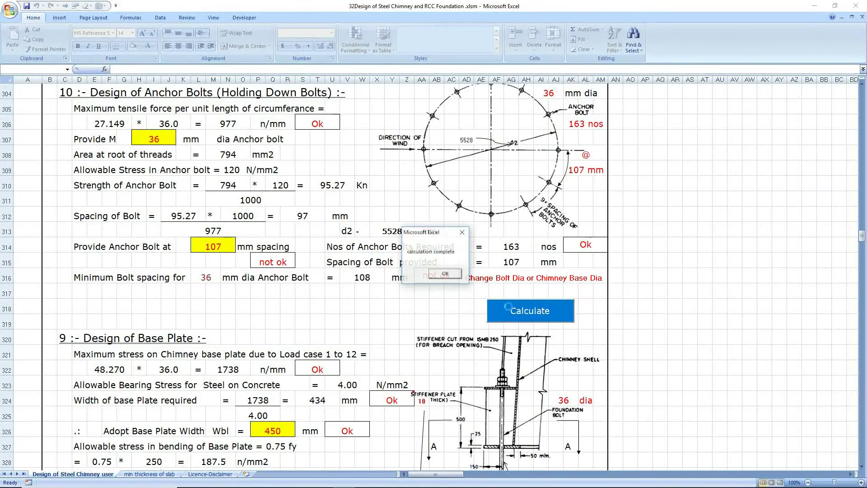
left_click(458, 275)
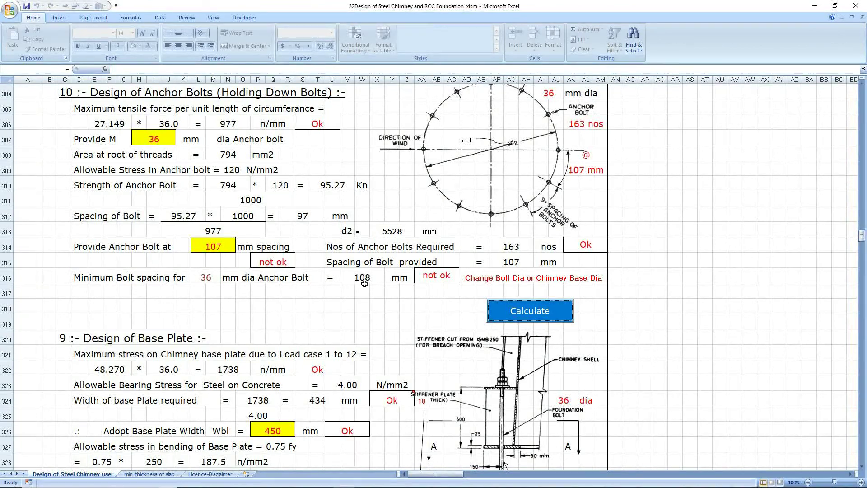
Step: Return the anchor bolt spacing to 108 mm and recalculate
left_click(216, 246)
type("108")
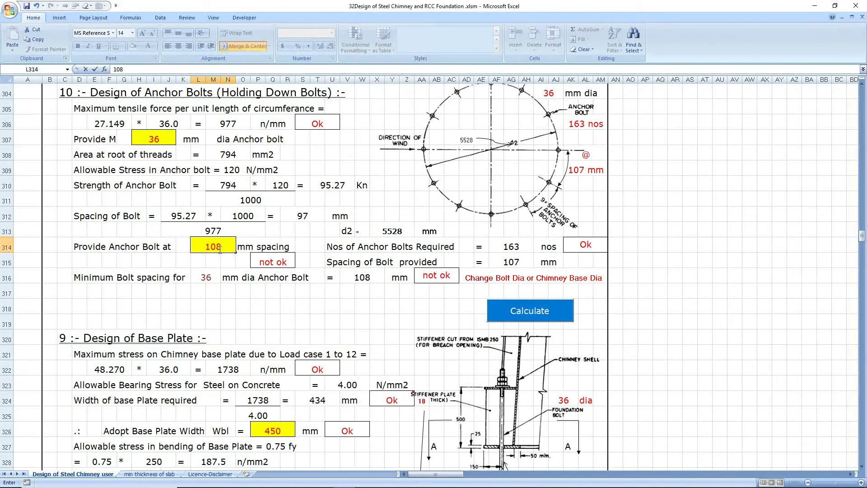
key("Return")
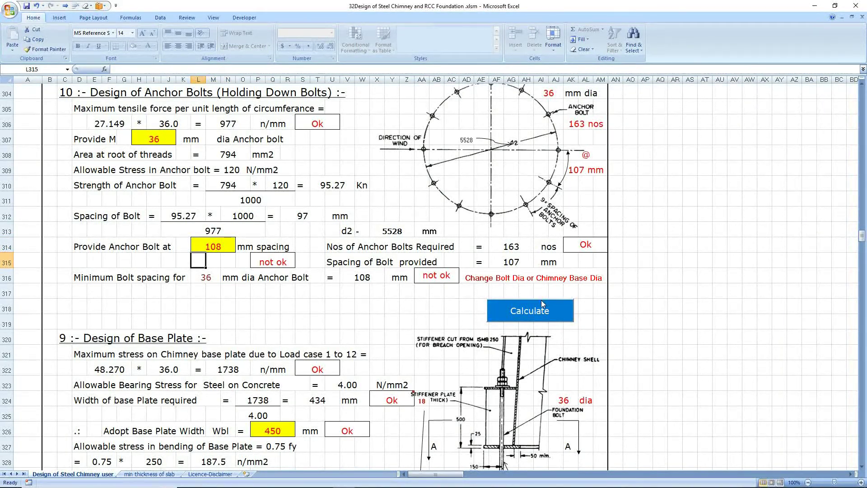
left_click(524, 311)
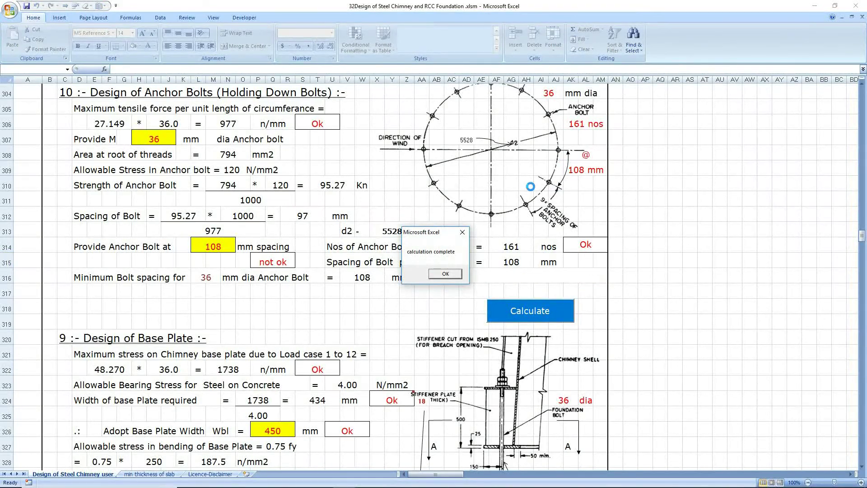
left_click(446, 274)
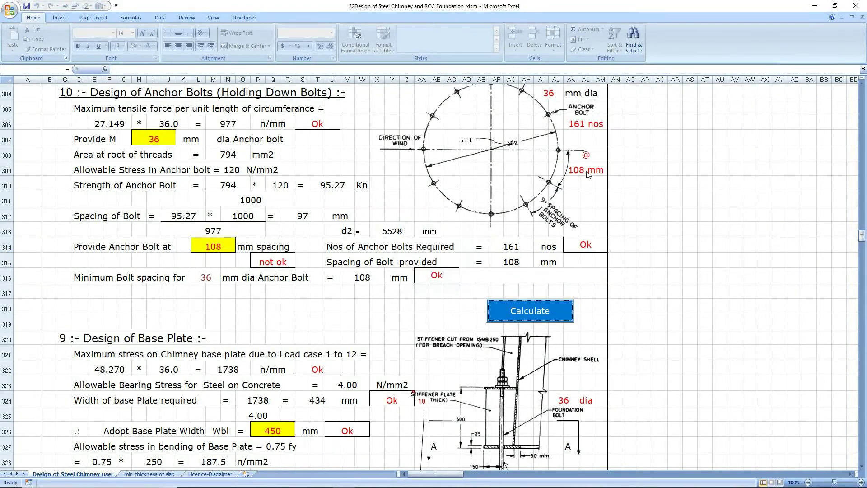
scroll(598, 130, "up", 1)
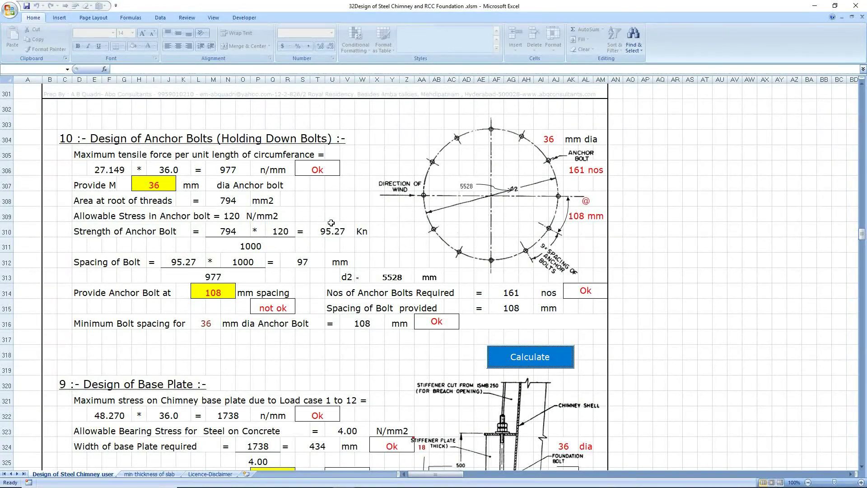
Step: Recalculate the sheet for the base plate design, keeping the adopted base plate width
scroll(331, 222, "down", 5)
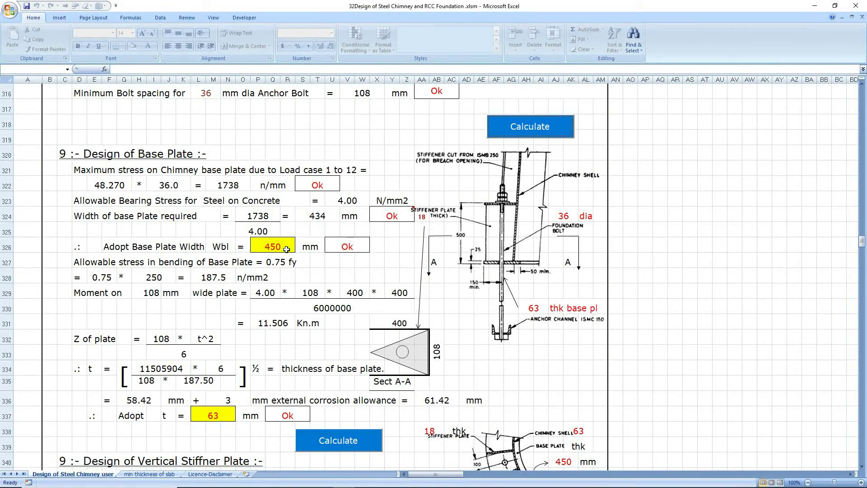
left_click(529, 133)
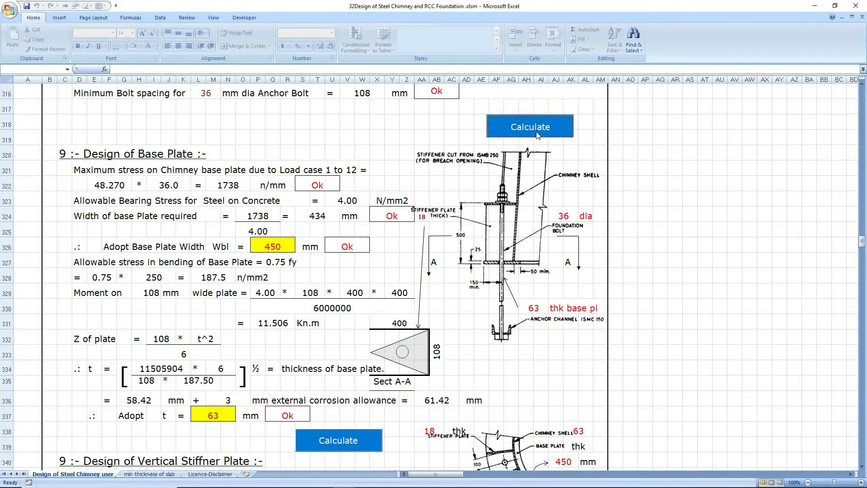
left_click(445, 274)
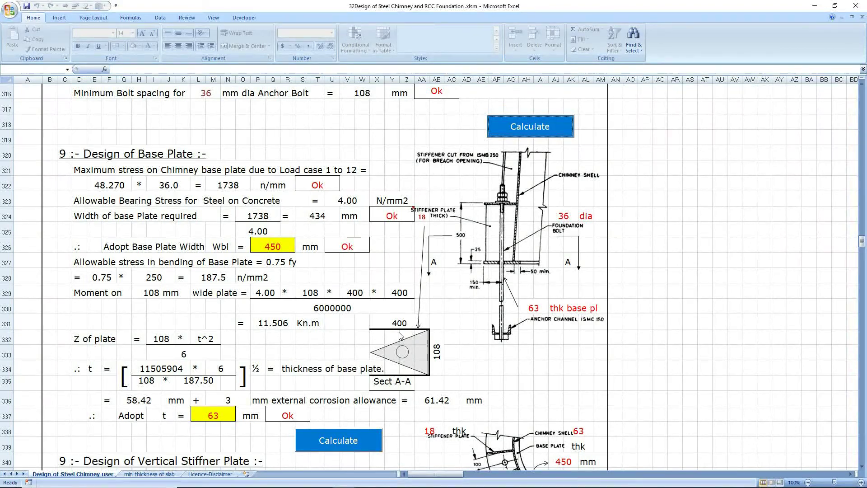
Step: Set the adopted base plate thickness t to 56 mm and recalculate the base plate design
scroll(289, 375, "down", 2)
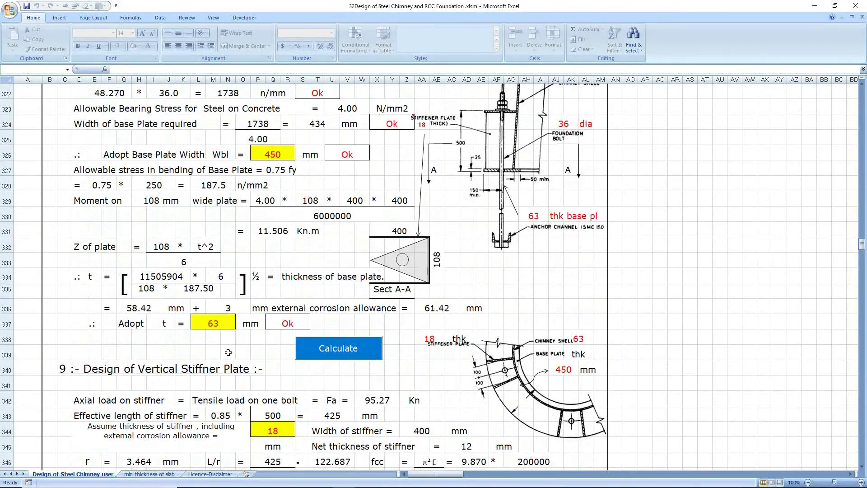
left_click(214, 324)
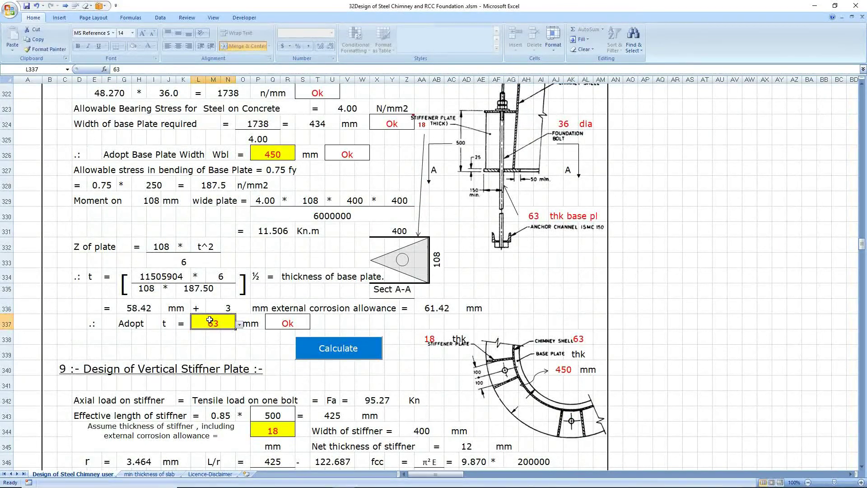
left_click(240, 324)
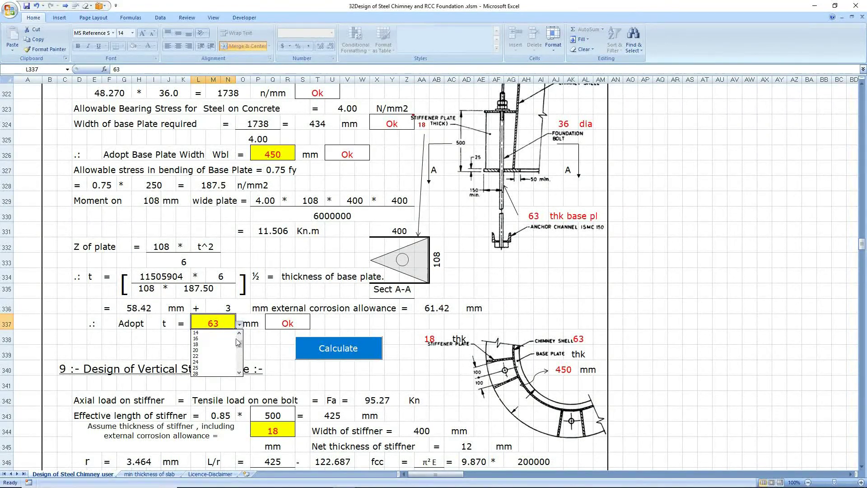
left_click(240, 372)
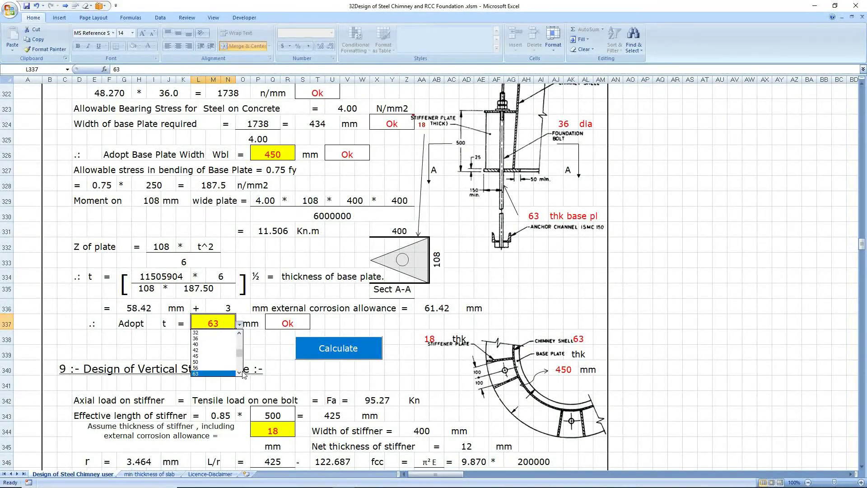
left_click(216, 367)
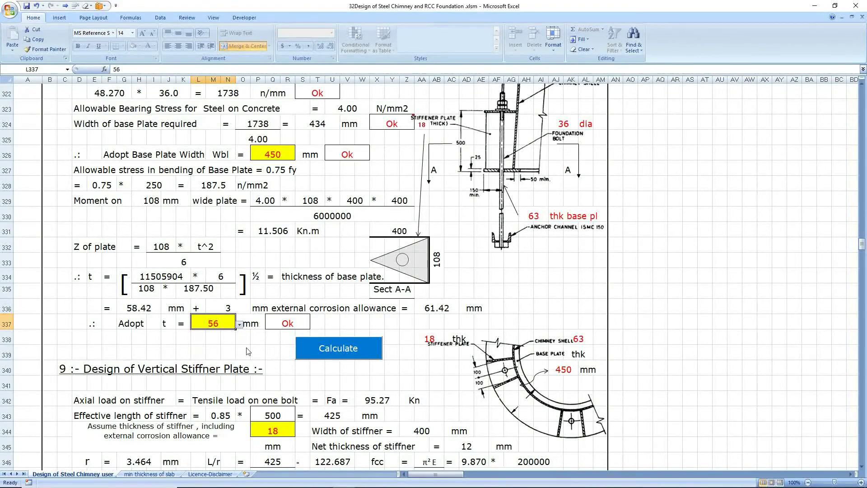
left_click(330, 356)
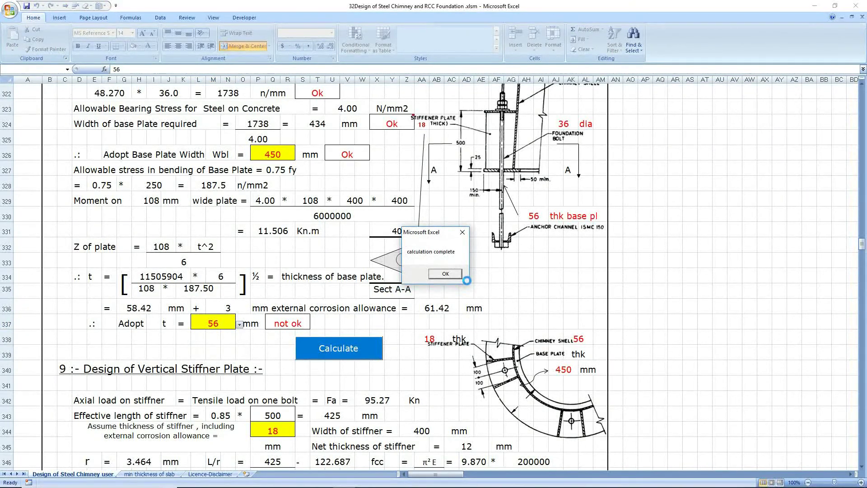
left_click(445, 274)
Step: Review the vertical stiffener plate design and the chimney deflection table, including the height-to-deflection ratio check at the top
scroll(457, 279, "down", 4)
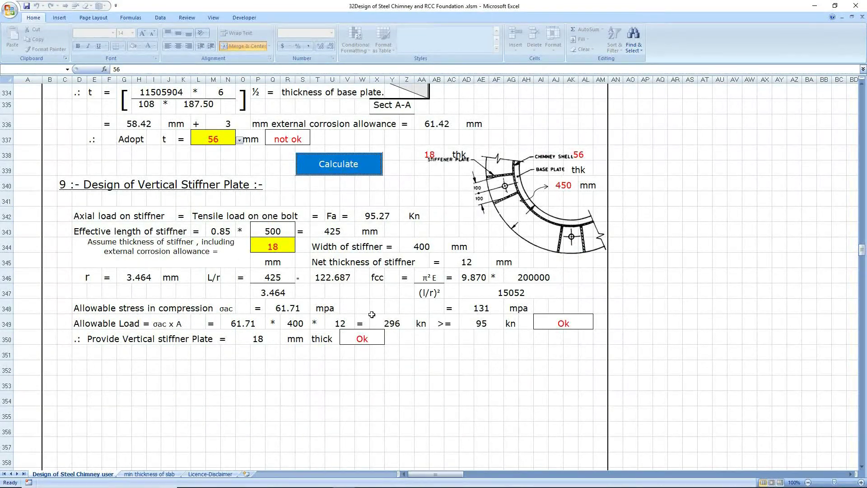
scroll(368, 317, "down", 7)
scroll(371, 314, "down", 7)
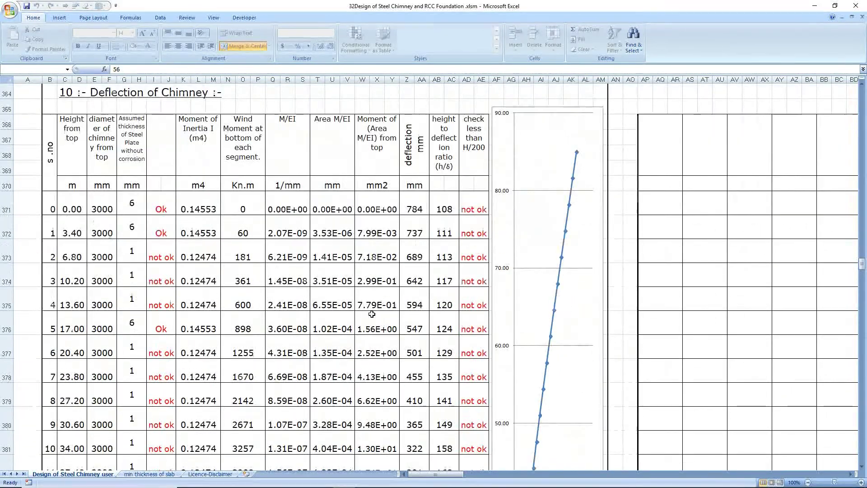
scroll(370, 310, "down", 4)
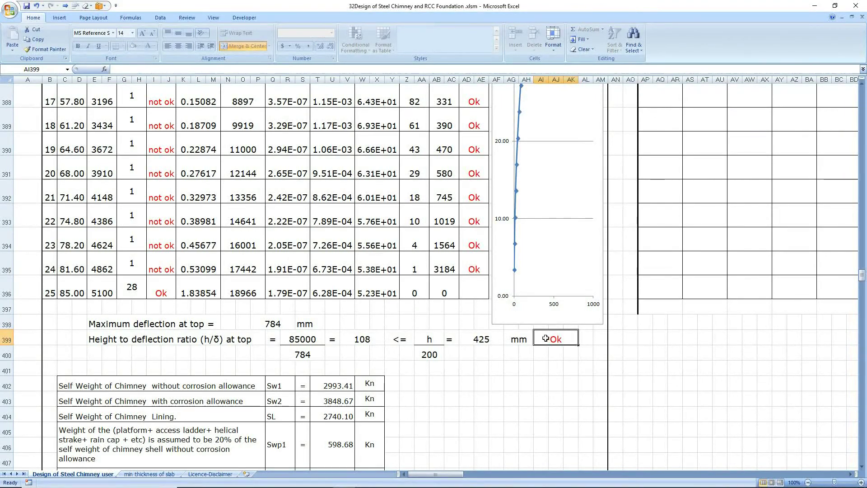
scroll(479, 334, "down", 2)
scroll(428, 259, "up", 7)
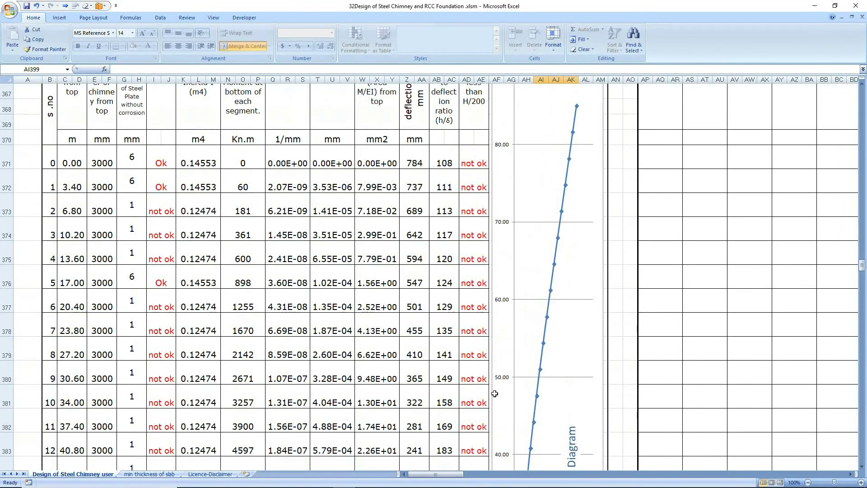
scroll(482, 289, "down", 6)
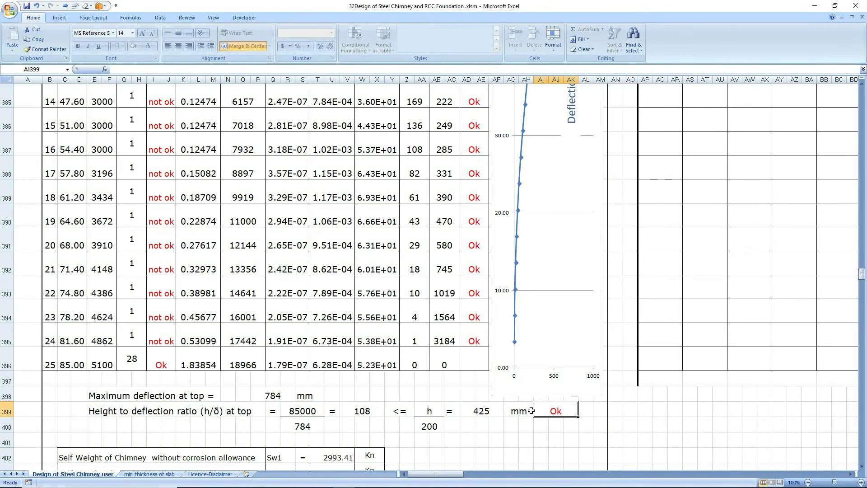
Step: Examine the calculated chimney load summary, the user provided data for foundation-only design, and the foundation design parameters
scroll(559, 413, "down", 4)
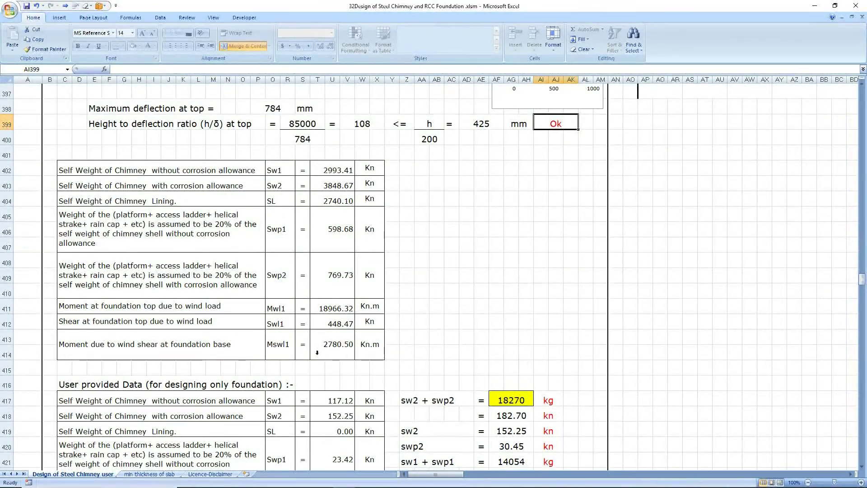
scroll(330, 282, "down", 2)
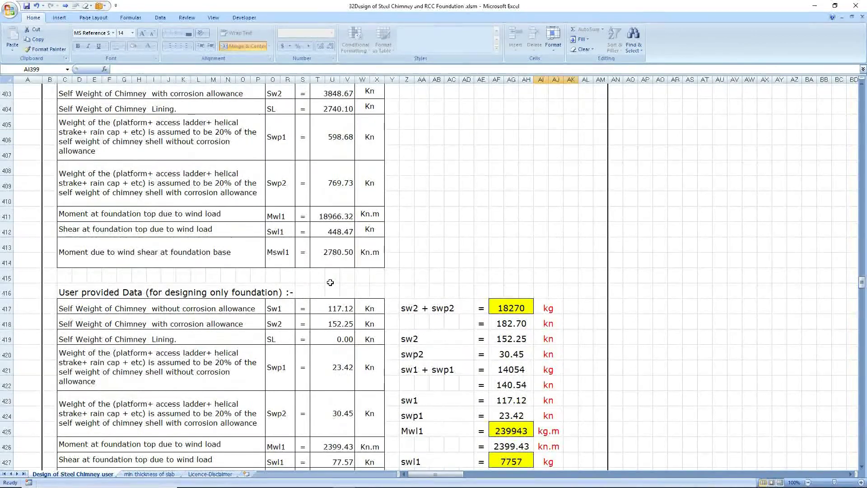
scroll(331, 283, "down", 2)
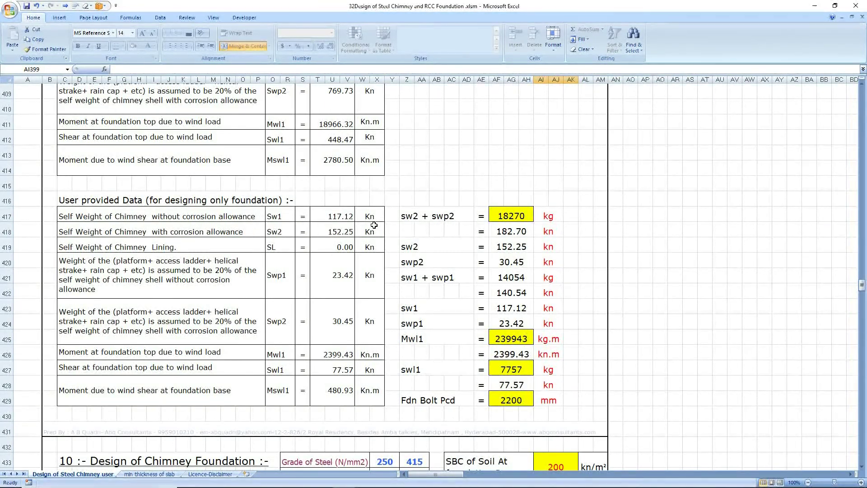
scroll(374, 225, "down", 1)
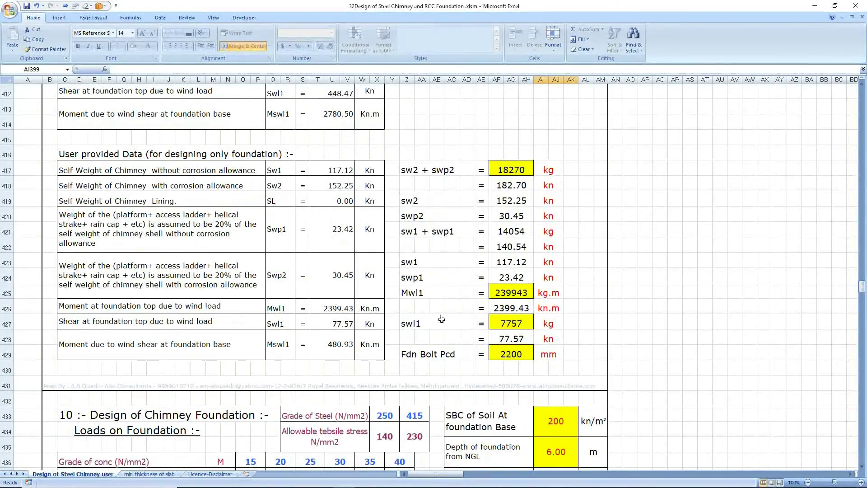
scroll(449, 250, "down", 1)
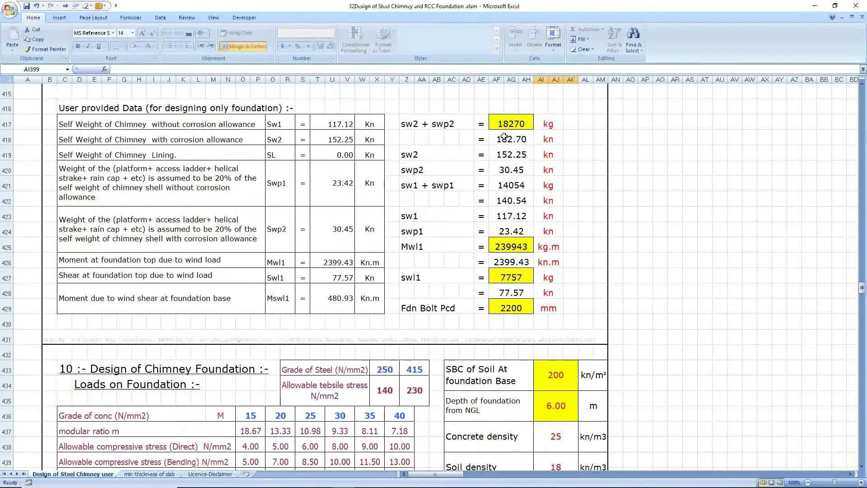
scroll(523, 289, "down", 1)
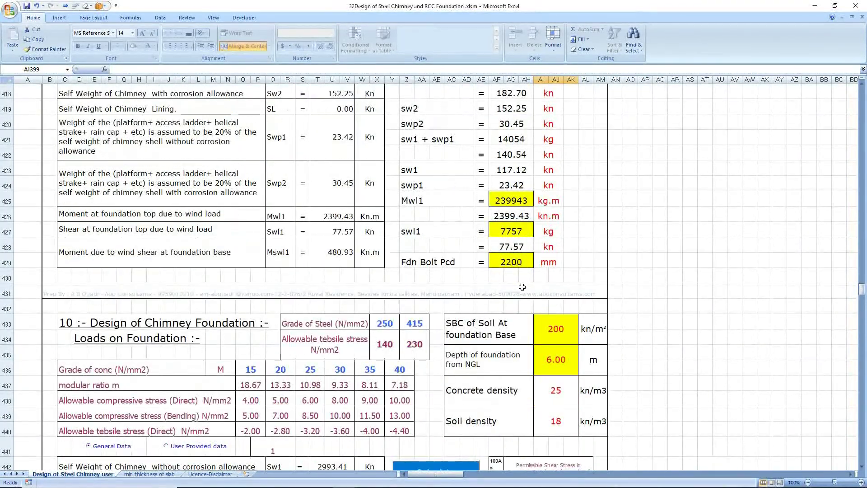
scroll(505, 254, "up", 1)
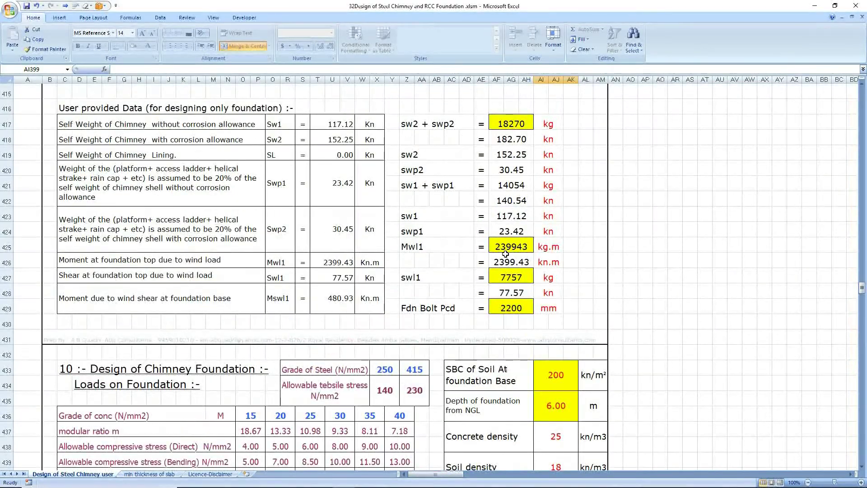
scroll(503, 253, "down", 3)
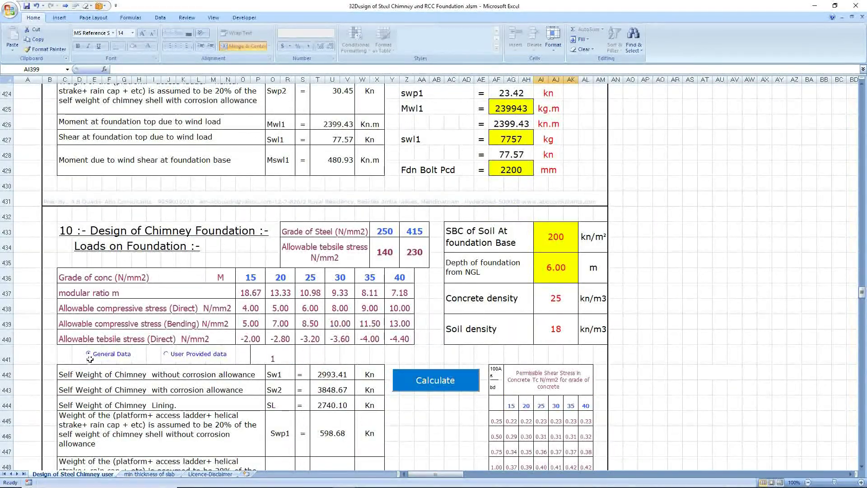
Step: Compare the calculated chimney loads and the user provided loads with the load table used for the foundation design
scroll(223, 325, "up", 4)
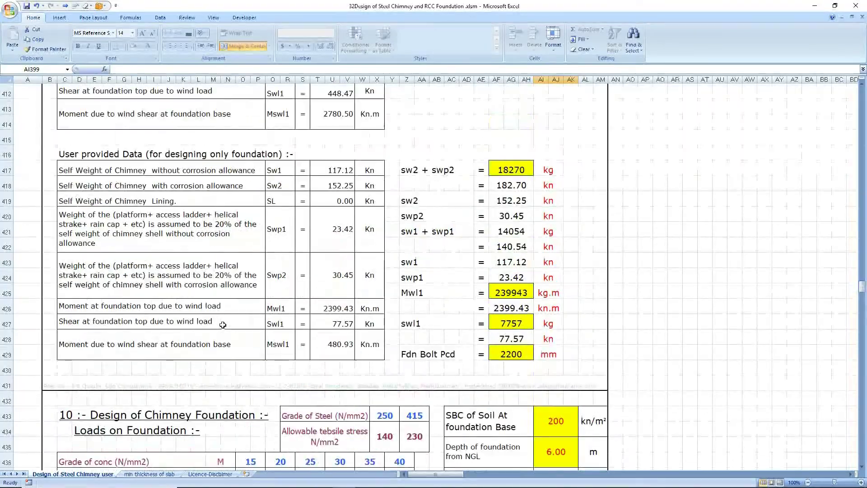
scroll(80, 160, "up", 11)
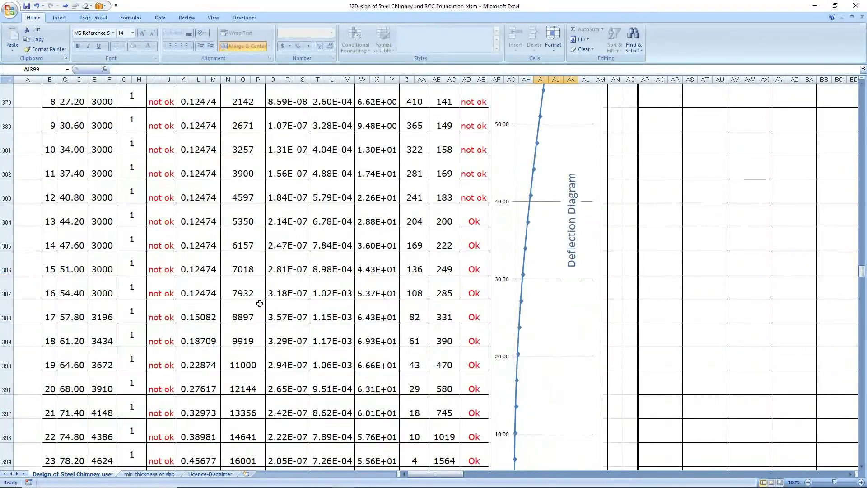
scroll(257, 304, "down", 9)
scroll(247, 191, "up", 8)
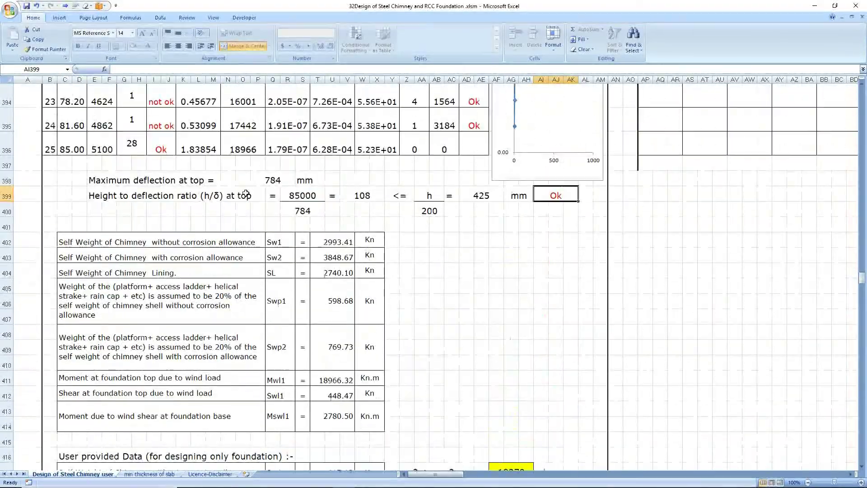
scroll(237, 351, "down", 5)
scroll(237, 352, "down", 3)
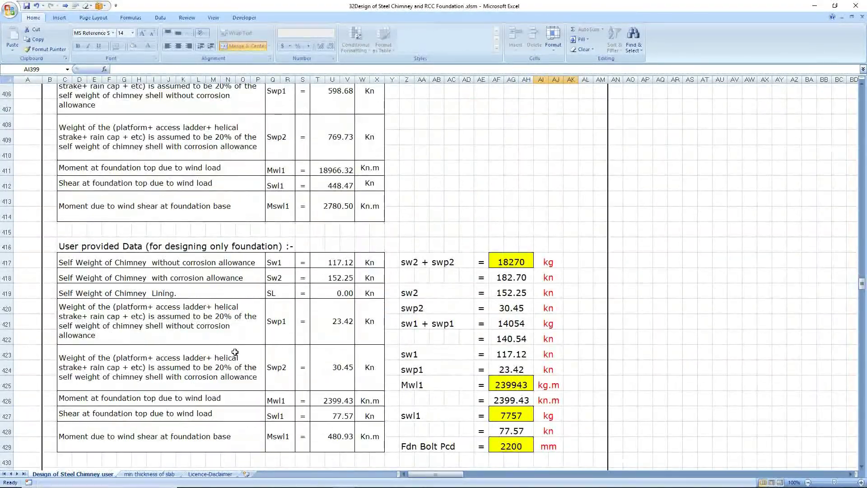
scroll(202, 406, "down", 2)
scroll(161, 402, "down", 3)
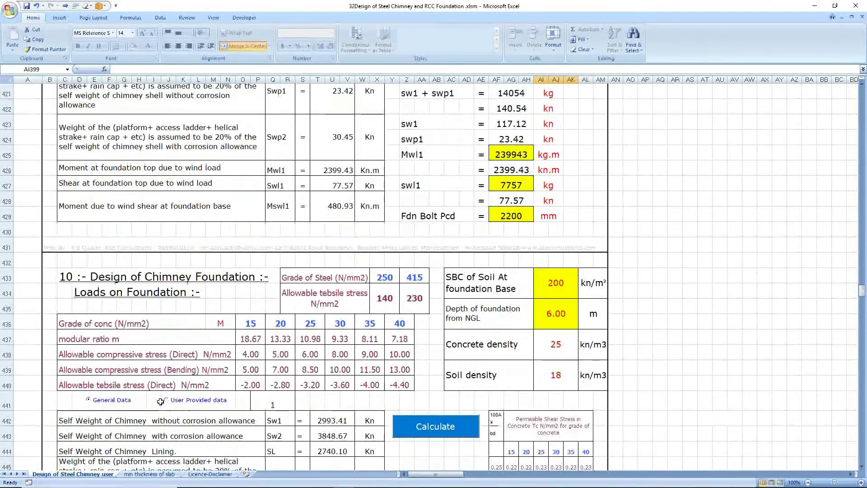
scroll(158, 397, "up", 2)
scroll(151, 416, "down", 3)
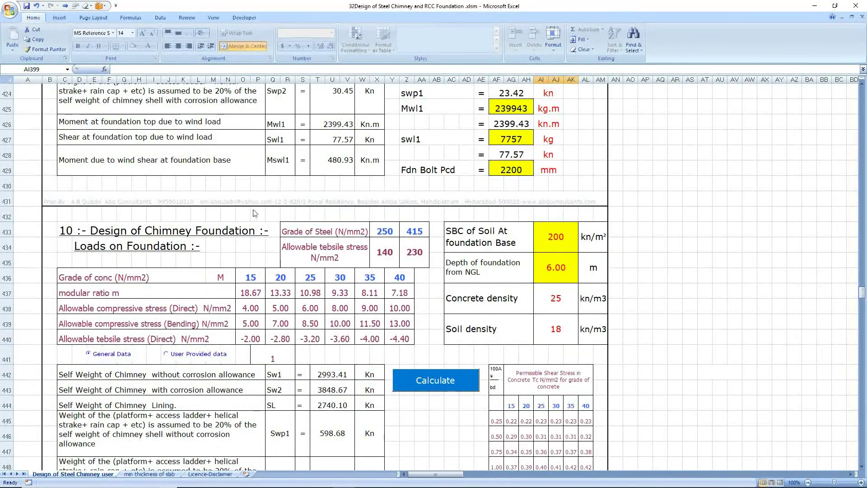
scroll(265, 105, "up", 9)
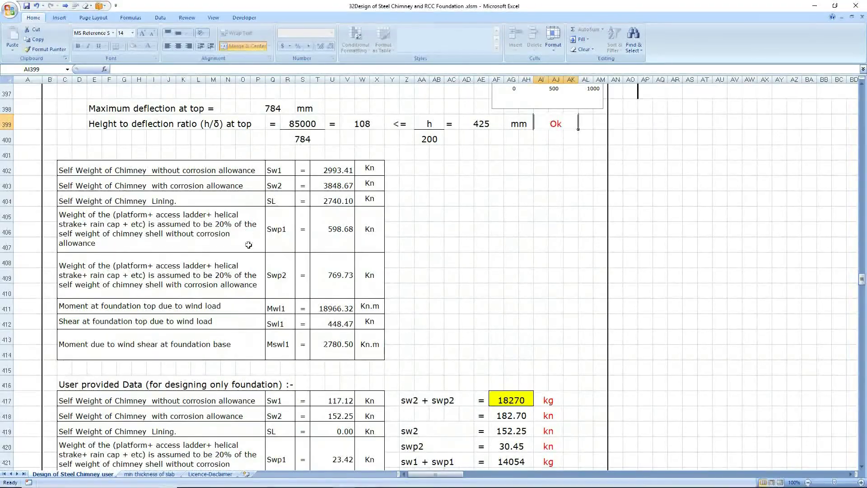
scroll(245, 298, "down", 9)
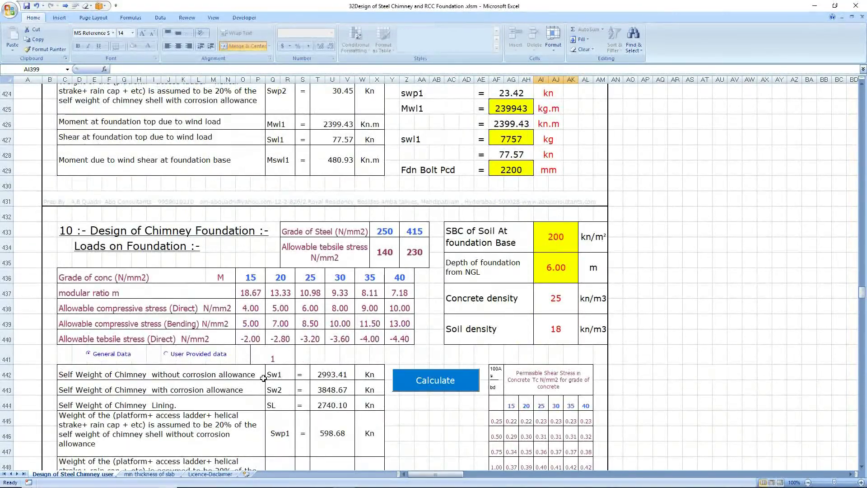
scroll(262, 378, "up", 4)
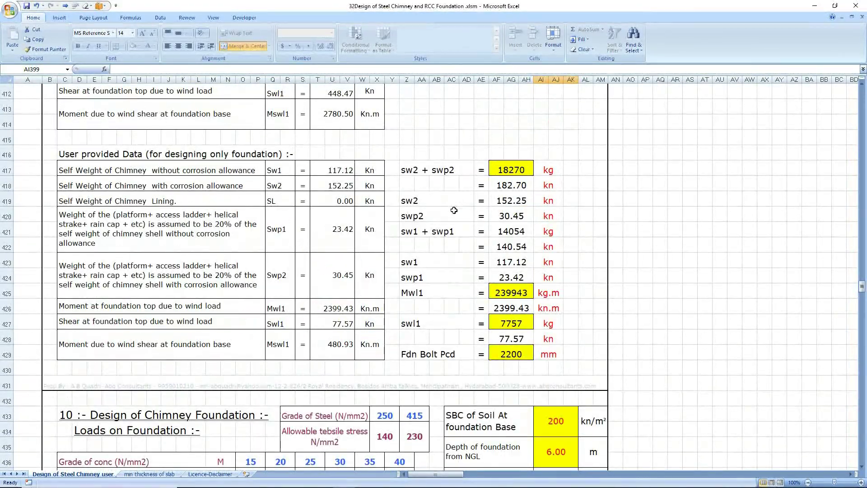
scroll(382, 273, "down", 7)
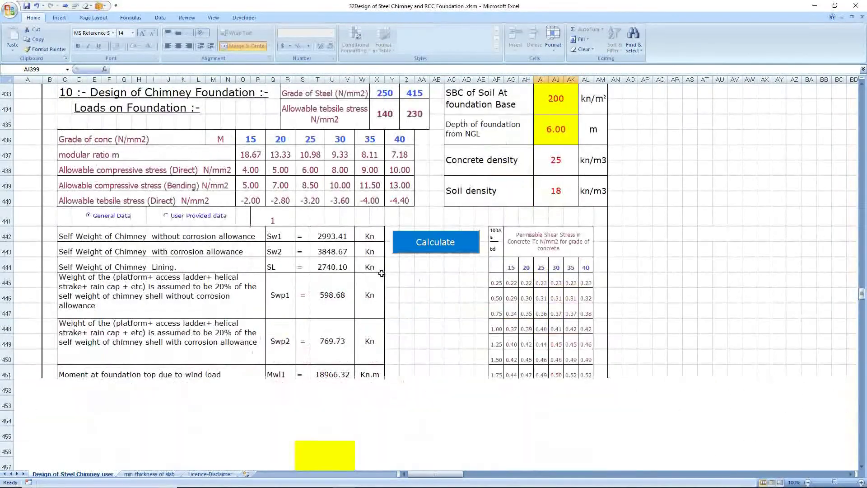
Step: Switch the foundation load source from General Data to User Provided data, recalculate, and check the foundation load table
left_click(175, 217)
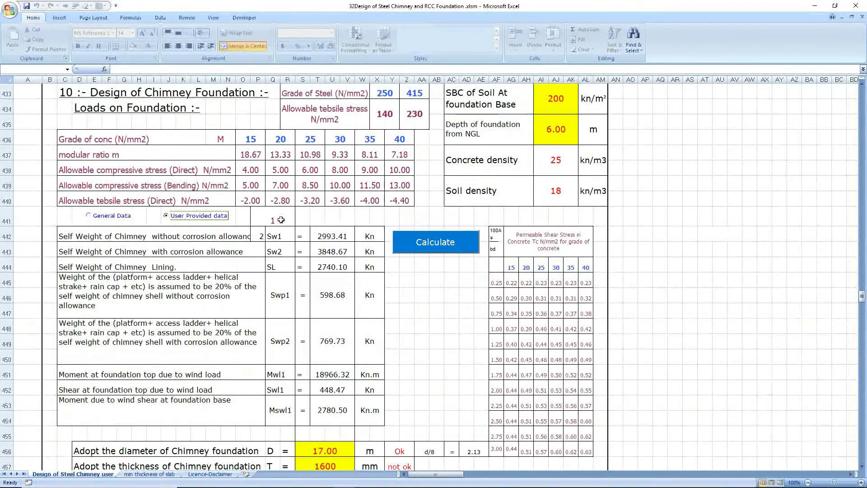
left_click(89, 216)
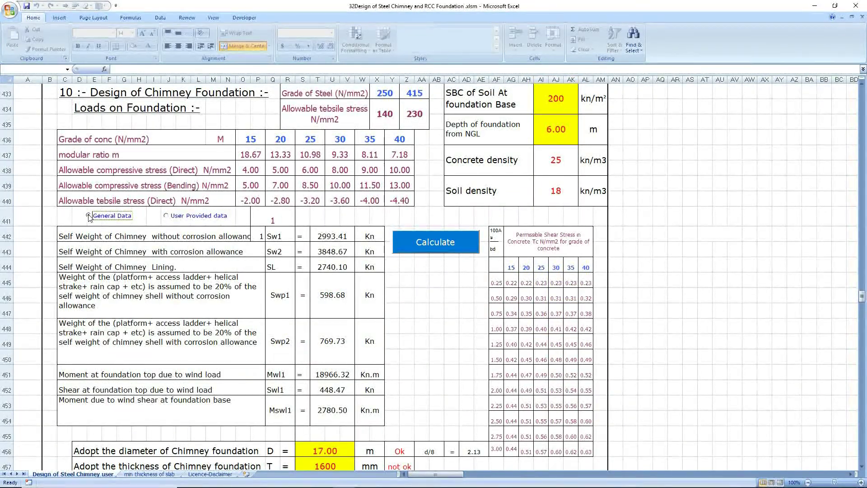
left_click(175, 216)
left_click(448, 243)
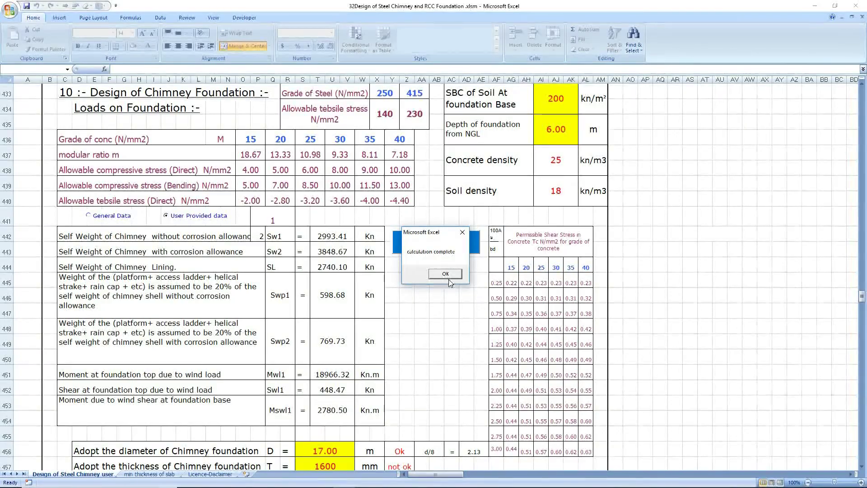
left_click(446, 274)
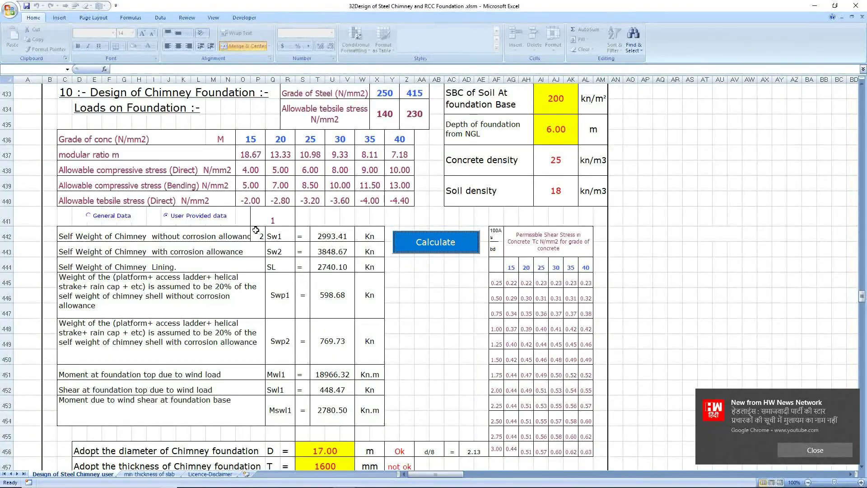
scroll(258, 228, "down", 2)
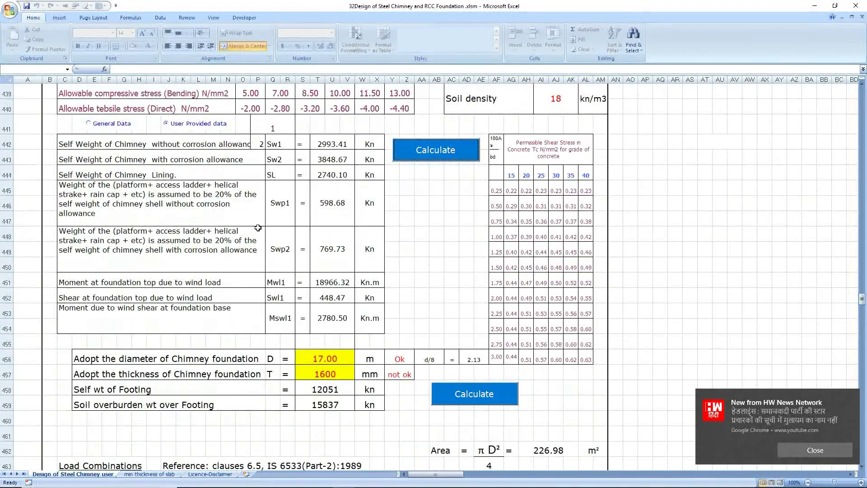
scroll(258, 228, "up", 3)
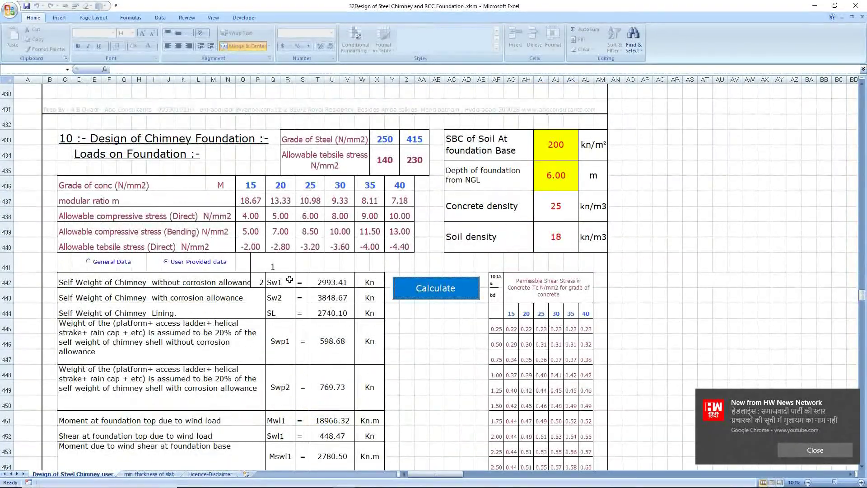
Step: Switch the foundation load source to General Data and back to User Provided data
left_click(97, 265)
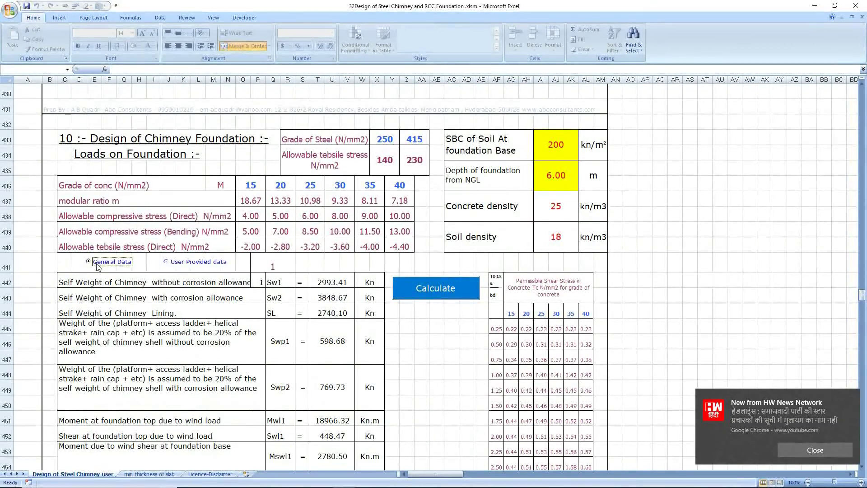
left_click(194, 265)
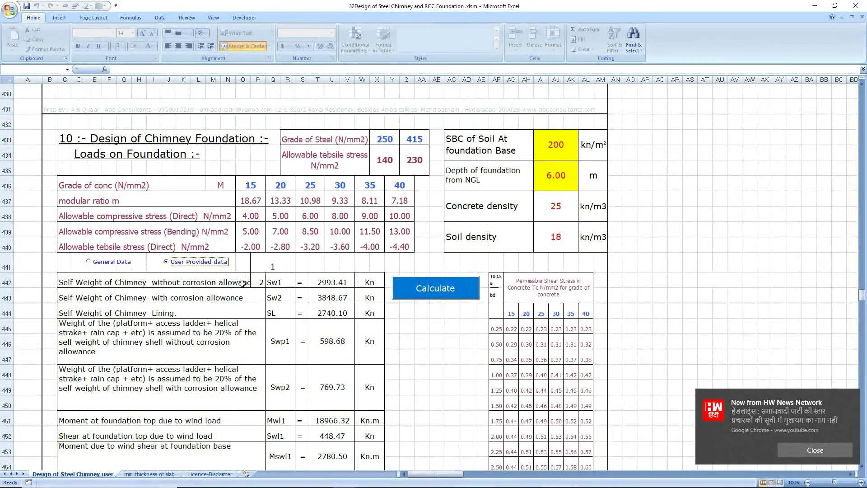
left_click(91, 261)
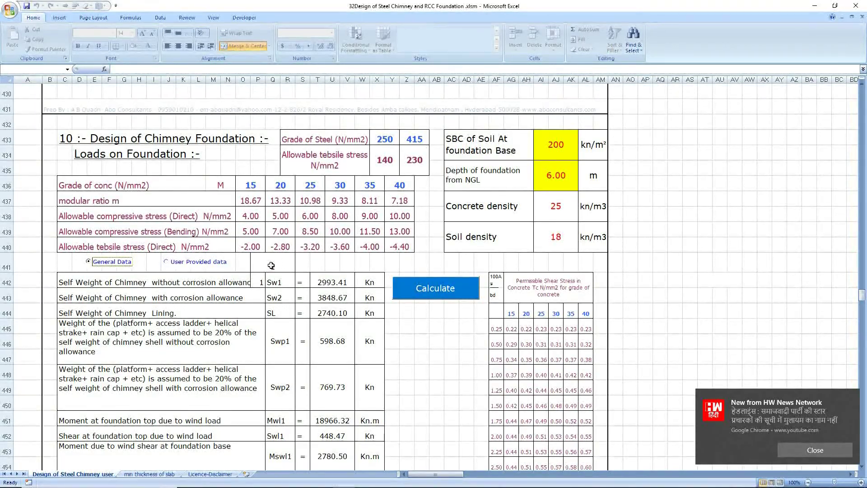
left_click(167, 262)
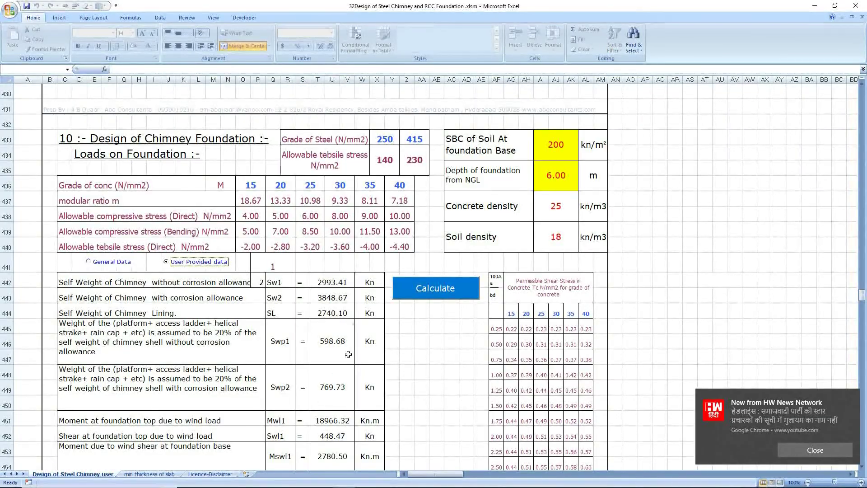
Step: Examine the foundation load table, soil parameters, adopted foundation diameter and thickness, and the load combination stability checks
scroll(348, 375, "down", 3)
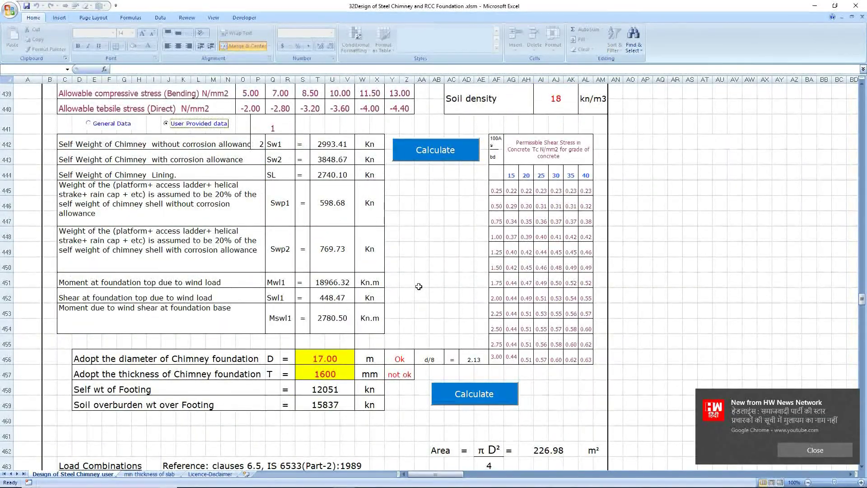
scroll(411, 235, "up", 3)
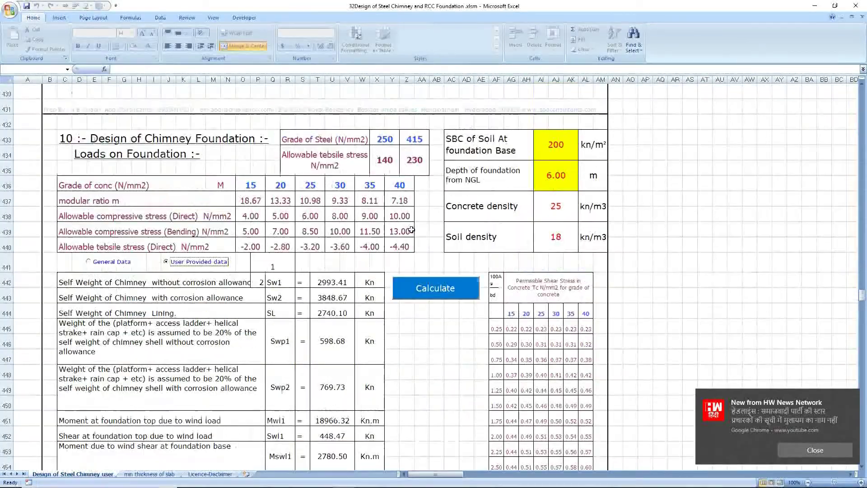
scroll(411, 257, "up", 15)
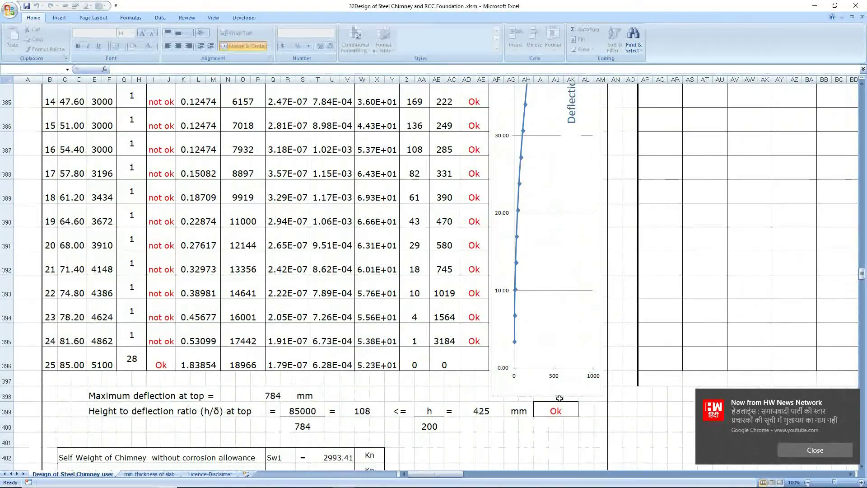
scroll(560, 399, "down", 18)
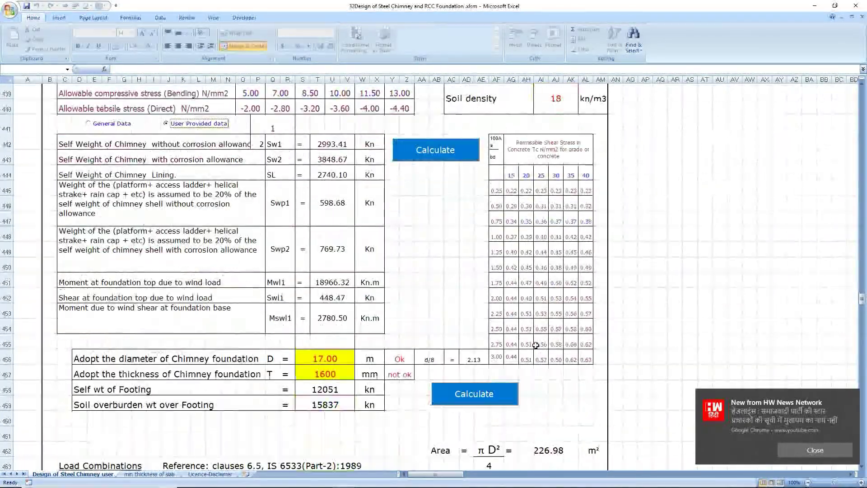
scroll(536, 345, "down", 6)
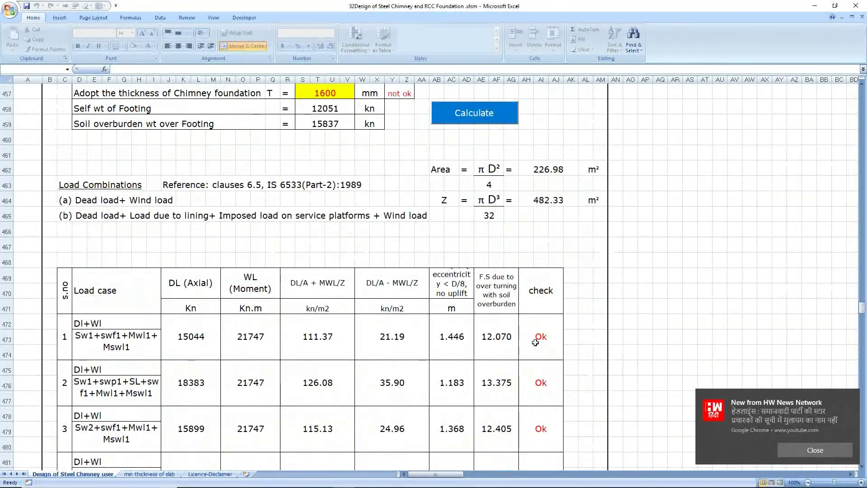
scroll(535, 342, "down", 2)
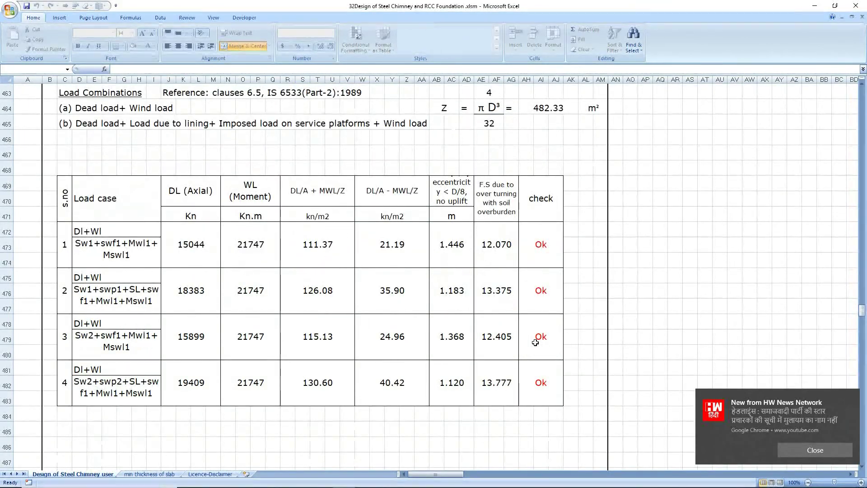
scroll(535, 342, "up", 5)
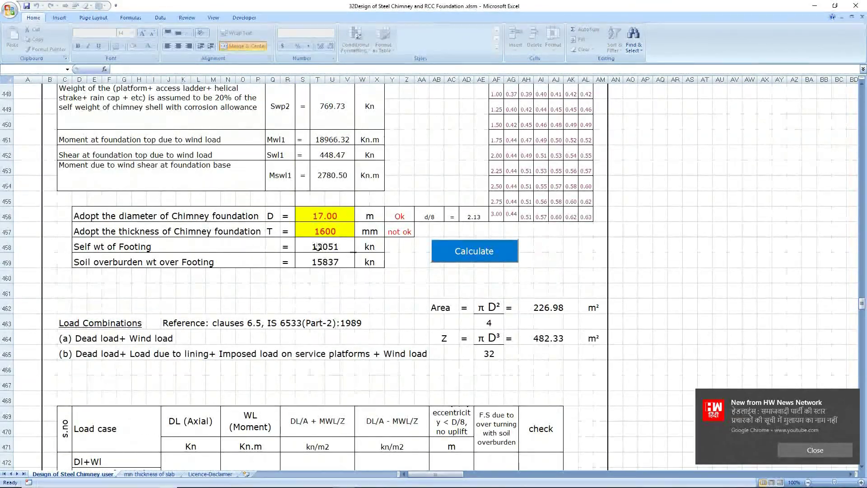
scroll(309, 212, "down", 2)
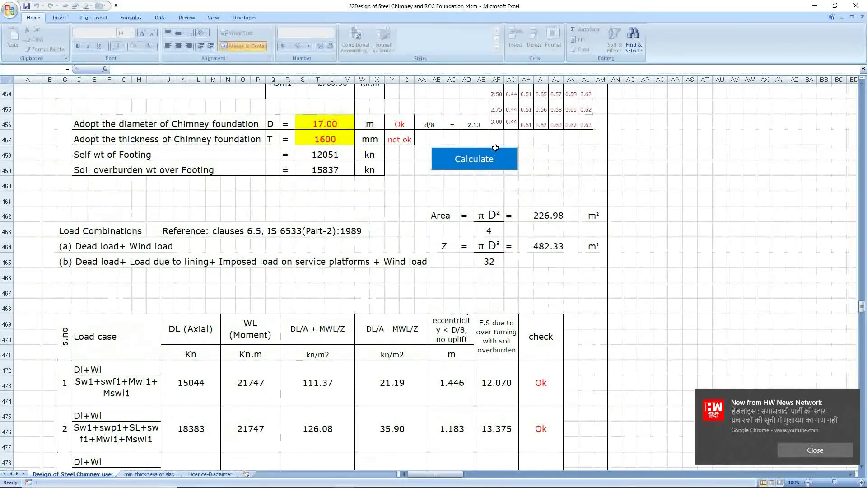
scroll(487, 164, "down", 6)
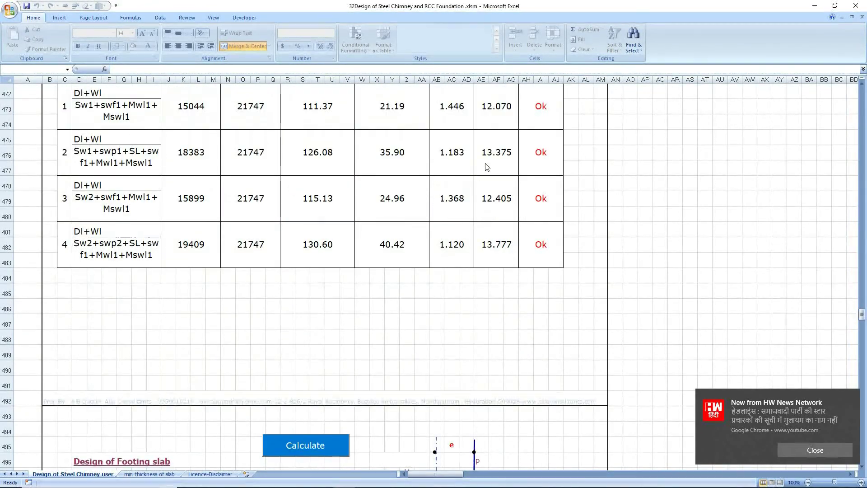
scroll(487, 167, "up", 14)
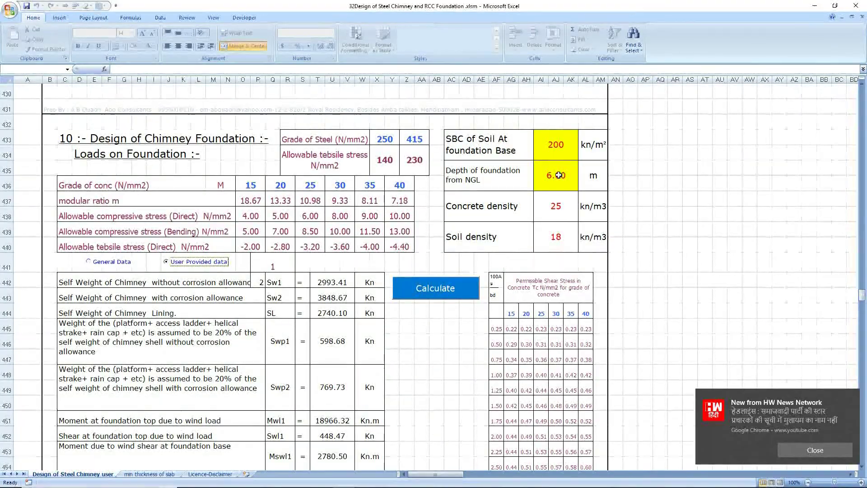
scroll(558, 174, "down", 4)
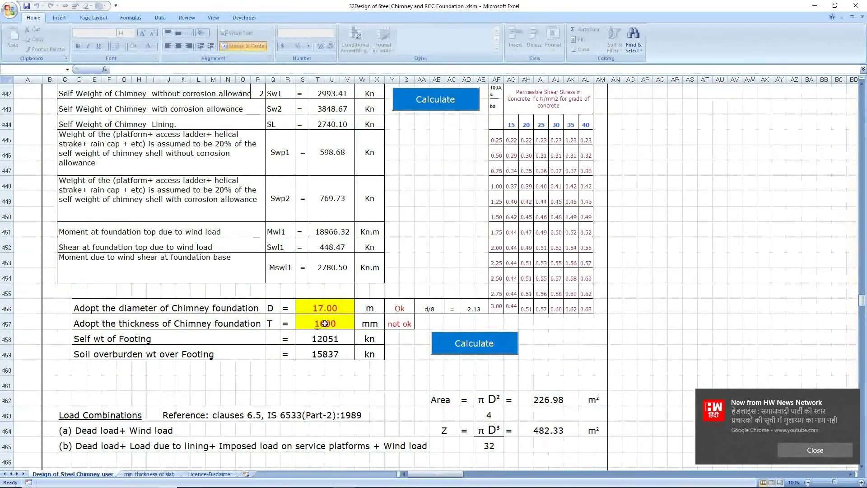
scroll(351, 312, "down", 12)
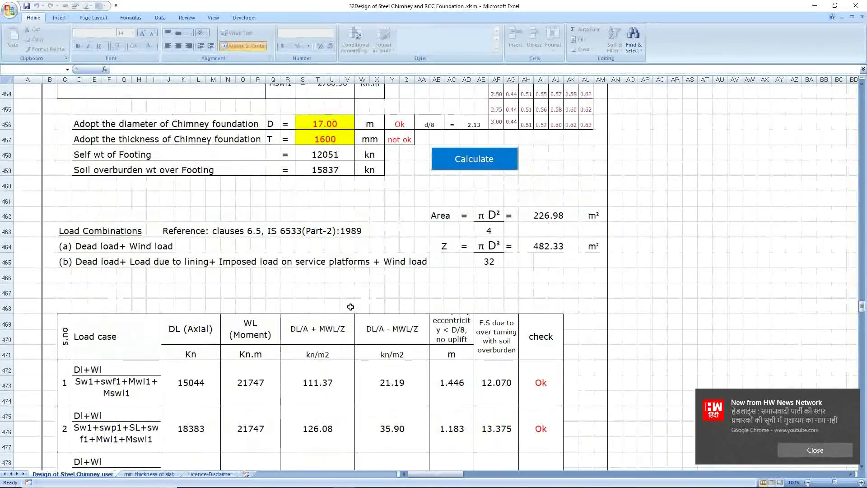
Step: Review the footing slab data, loading pattern, radial reinforcement layout, section A-A and the effective depth check
scroll(350, 306, "down", 5)
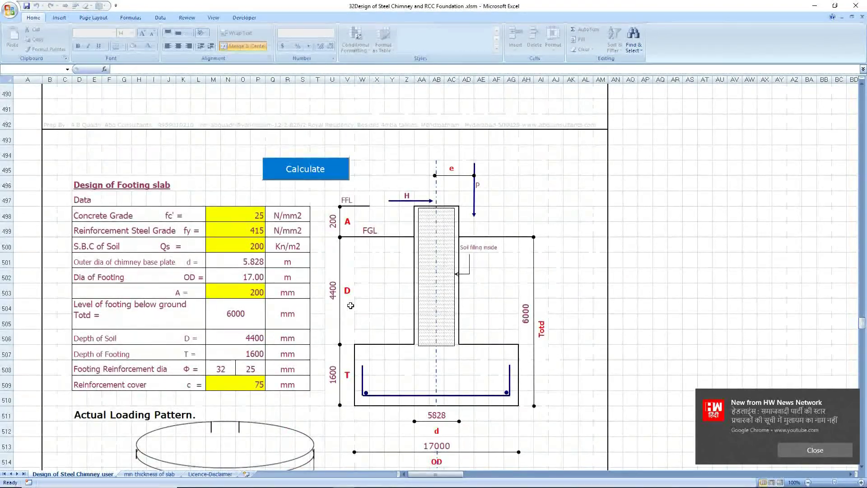
scroll(351, 305, "down", 1)
scroll(351, 305, "down", 3)
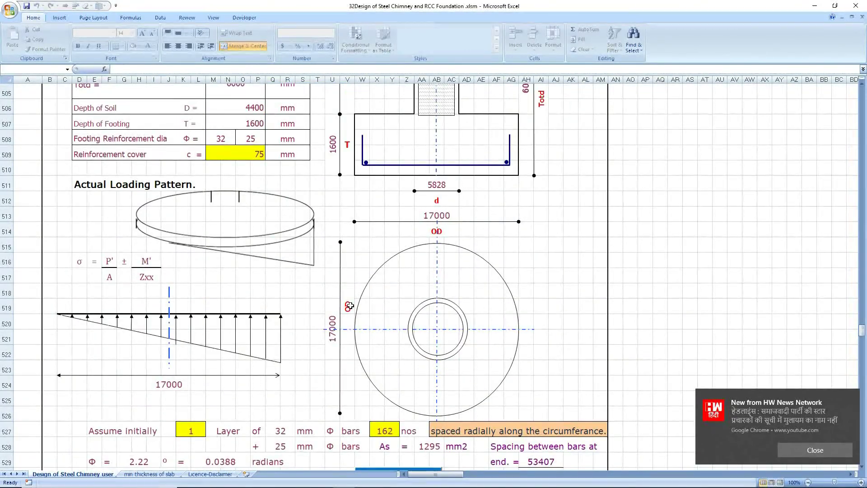
scroll(351, 306, "down", 4)
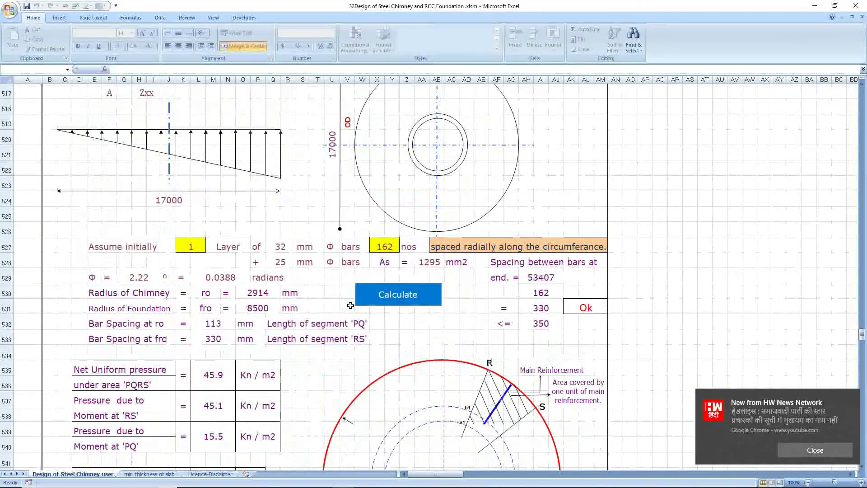
scroll(350, 306, "down", 6)
scroll(351, 306, "down", 3)
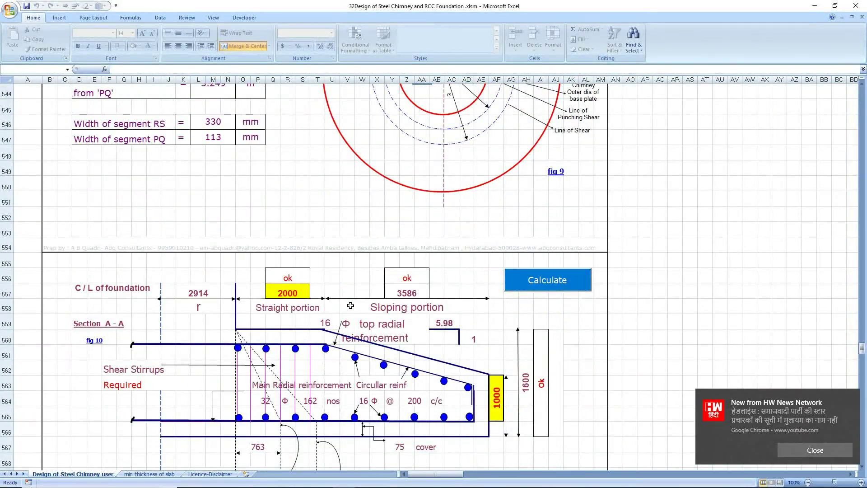
scroll(350, 306, "down", 10)
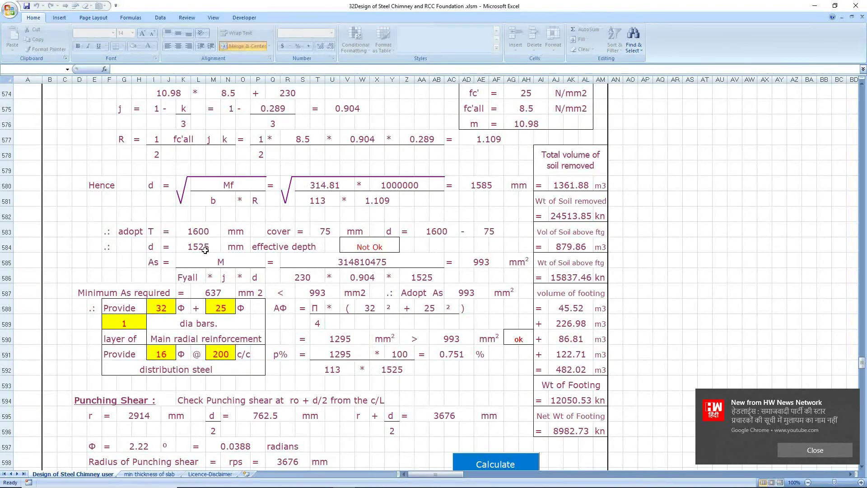
Step: Set the adopted thickness of the chimney foundation to 1700 mm and recalculate the foundation design
scroll(205, 250, "up", 10)
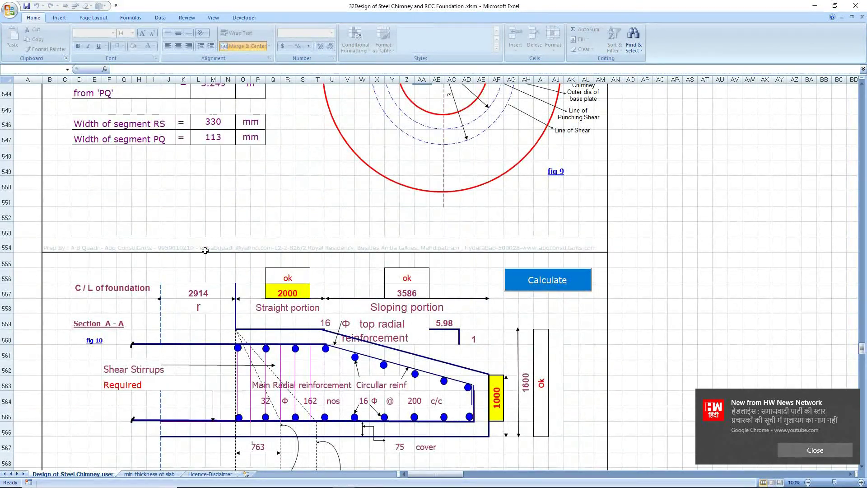
scroll(205, 250, "up", 13)
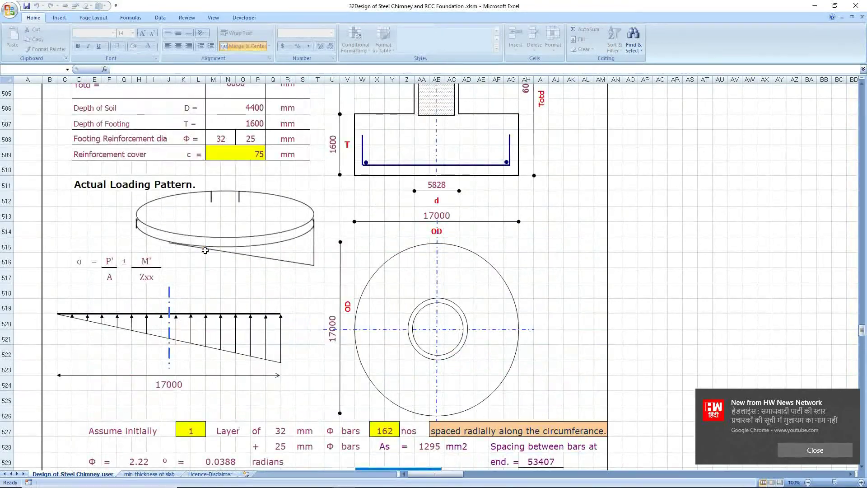
scroll(205, 250, "up", 4)
scroll(205, 250, "up", 16)
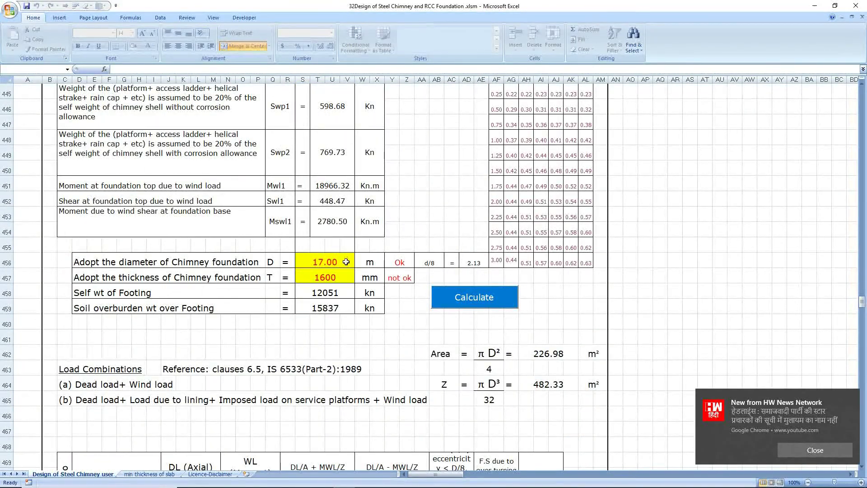
left_click(339, 276)
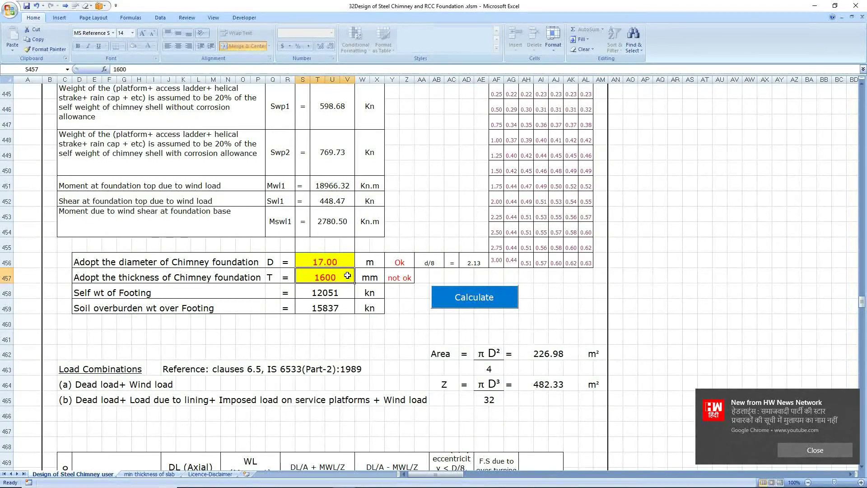
type("1")
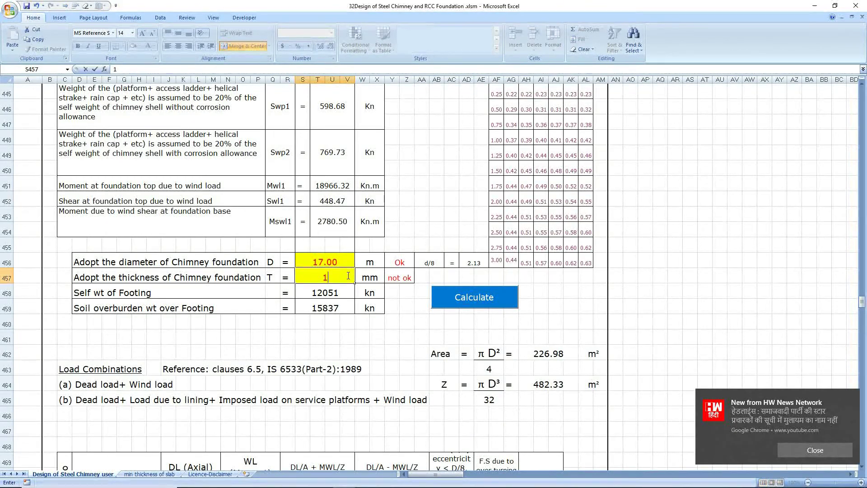
type("700")
key("Return")
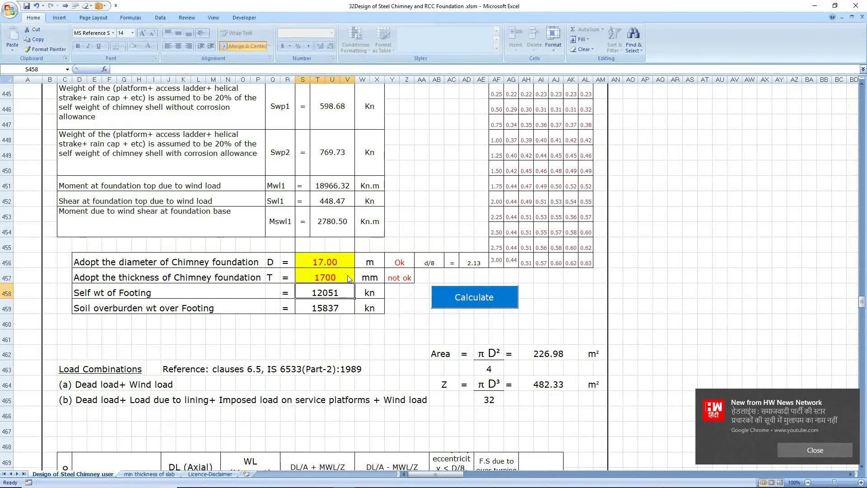
left_click(437, 296)
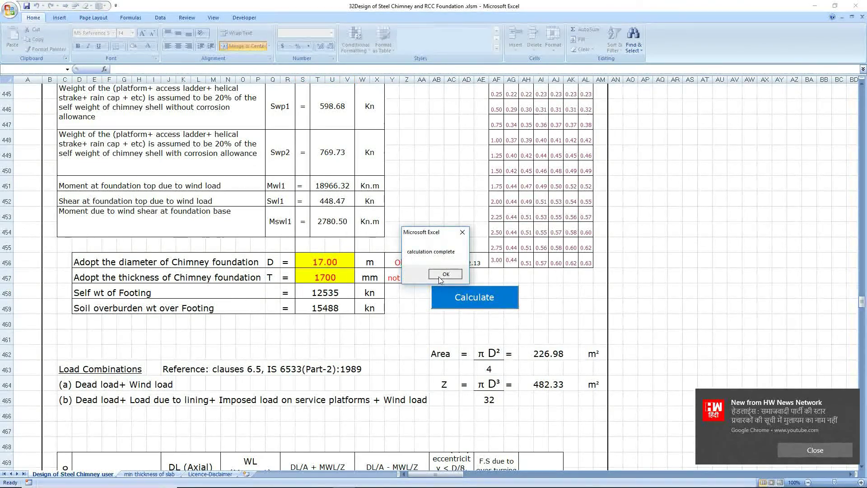
left_click(438, 277)
Step: Check the recalculated footing section, effective depth, main reinforcement, punching shear and the section-wise shear table
scroll(437, 276, "down", 9)
scroll(437, 275, "down", 19)
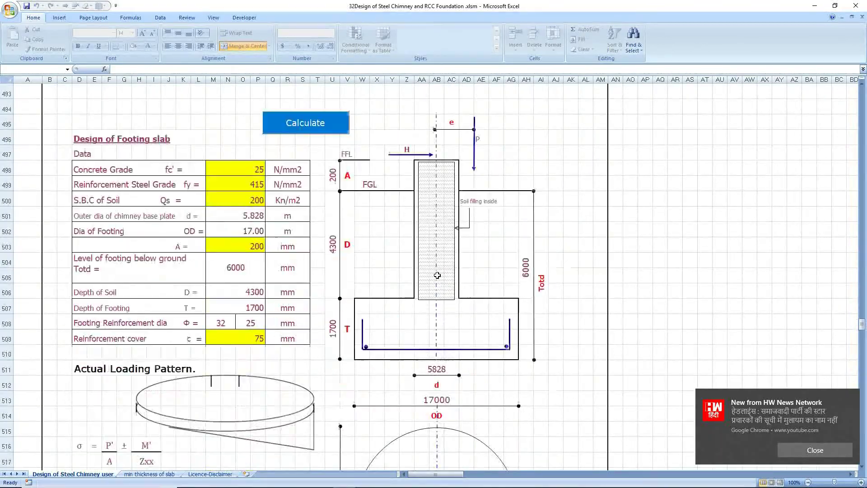
scroll(437, 277, "down", 12)
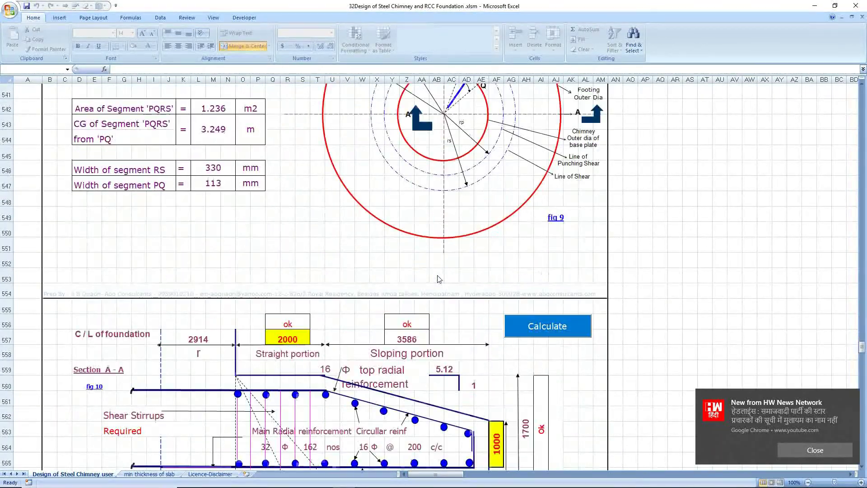
scroll(437, 276, "down", 1)
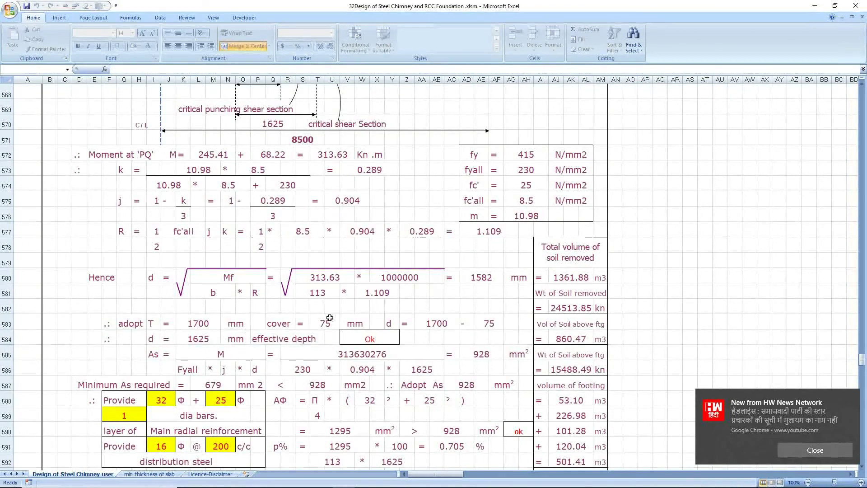
scroll(461, 276, "down", 3)
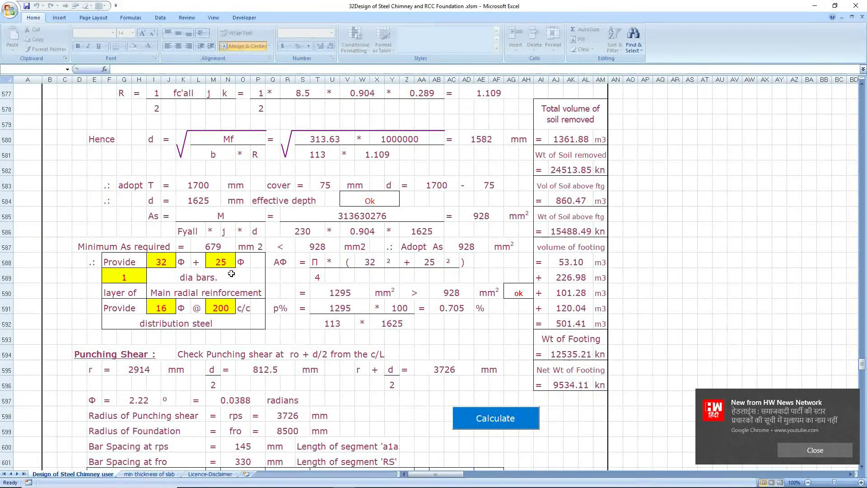
scroll(271, 314, "down", 4)
scroll(476, 252, "down", 9)
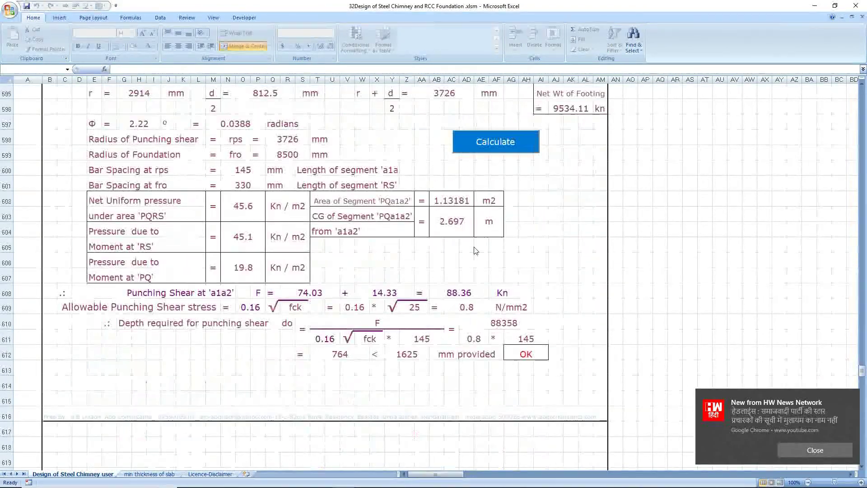
scroll(331, 257, "down", 2)
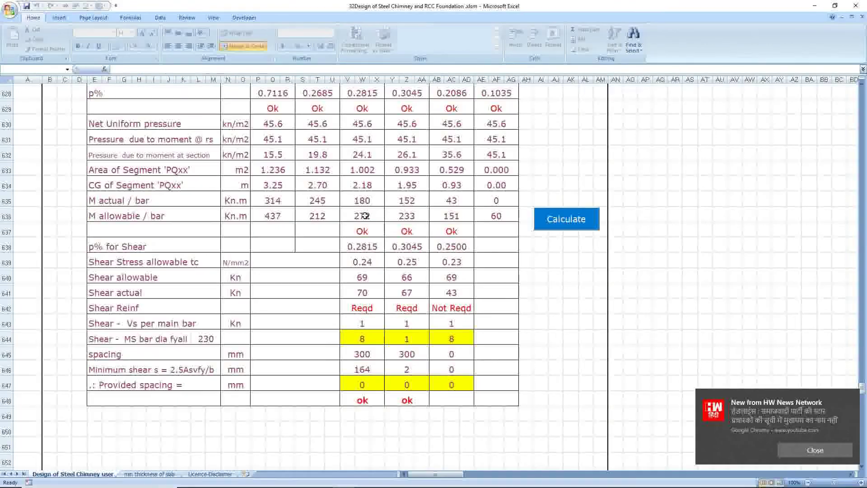
Step: Set the second bar diameter for the footing section 4539 mm from the centre line to 25 mm and recalculate
scroll(365, 199, "up", 1)
left_click(373, 104)
left_click(388, 109)
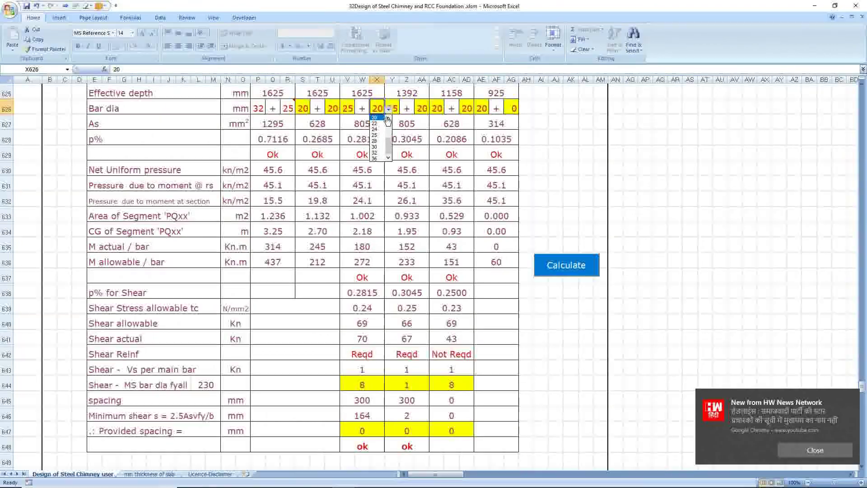
left_click(375, 135)
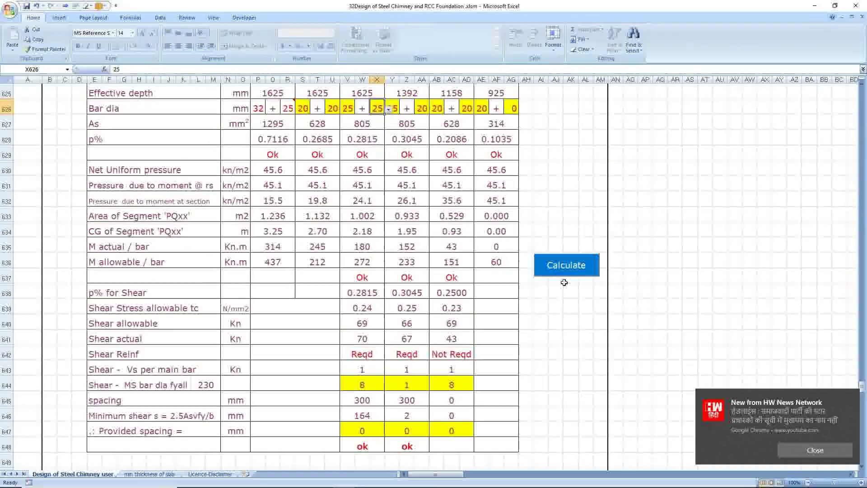
left_click(562, 267)
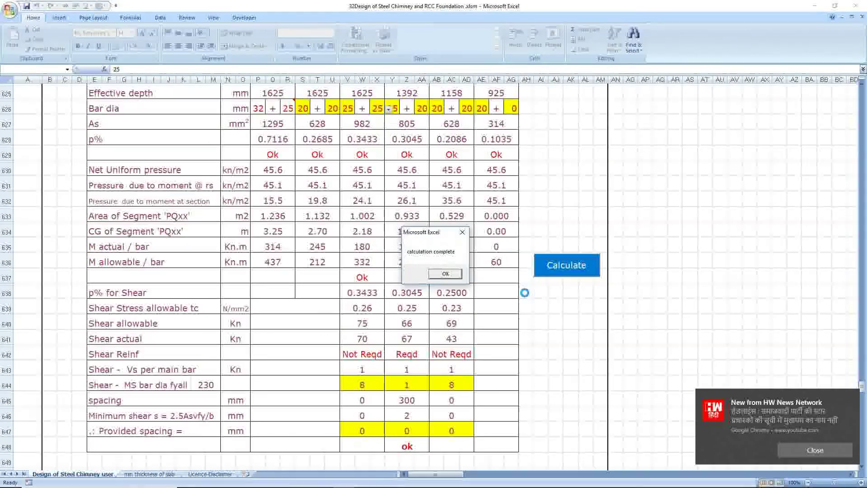
left_click(444, 274)
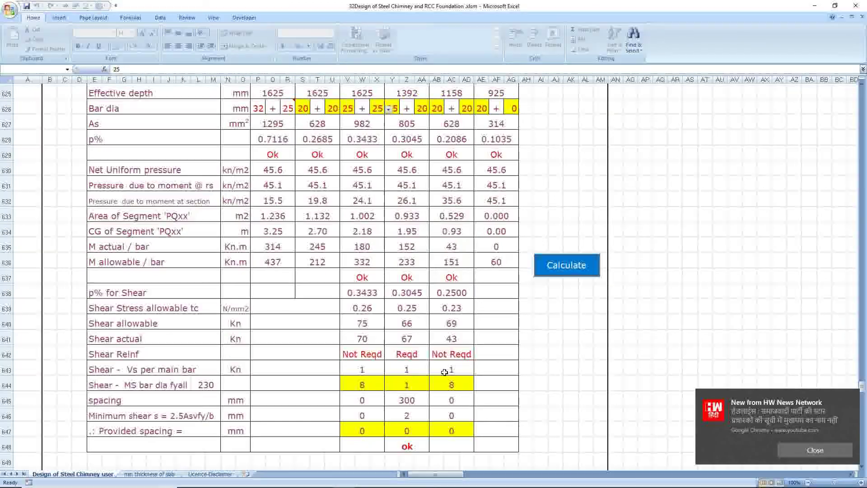
Step: Set the second bar diameter for the footing section 4914 mm from the centre line to 22 mm and recalculate
left_click(413, 353)
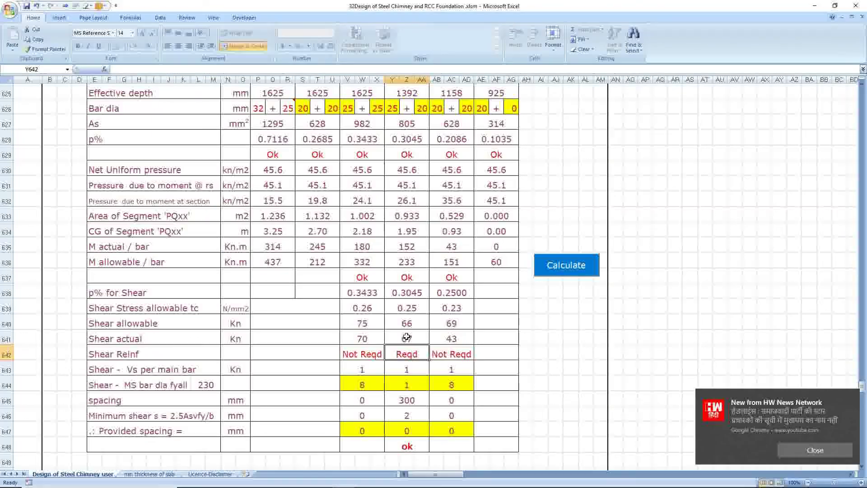
scroll(406, 336, "up", 1)
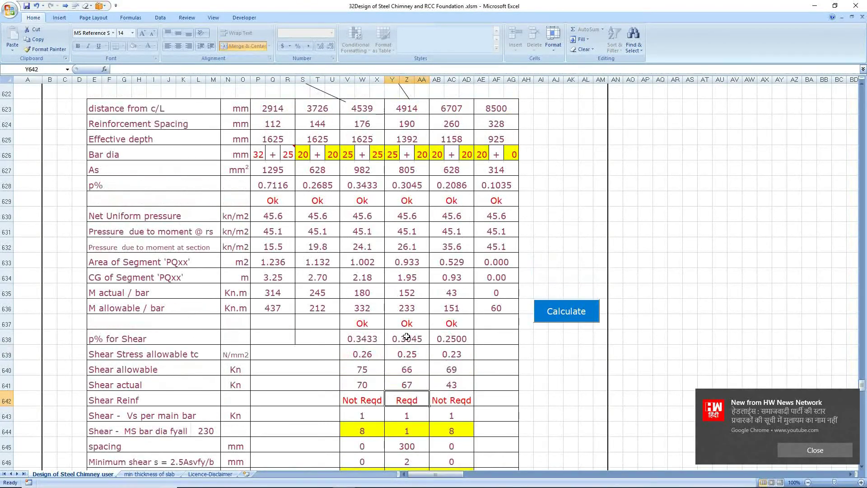
left_click(421, 154)
left_click(432, 156)
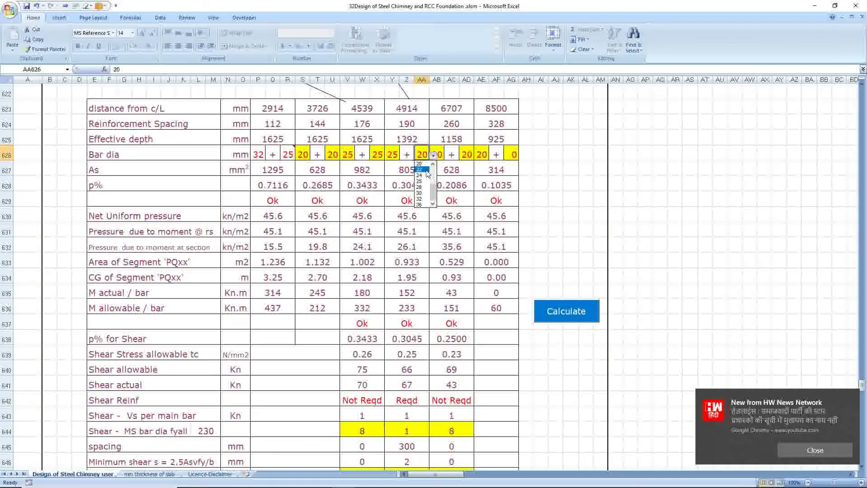
left_click(423, 173)
left_click(565, 311)
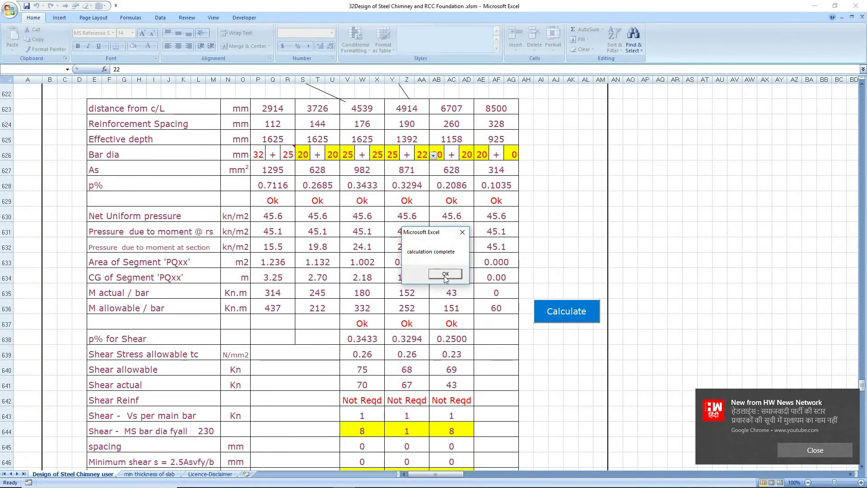
left_click(444, 274)
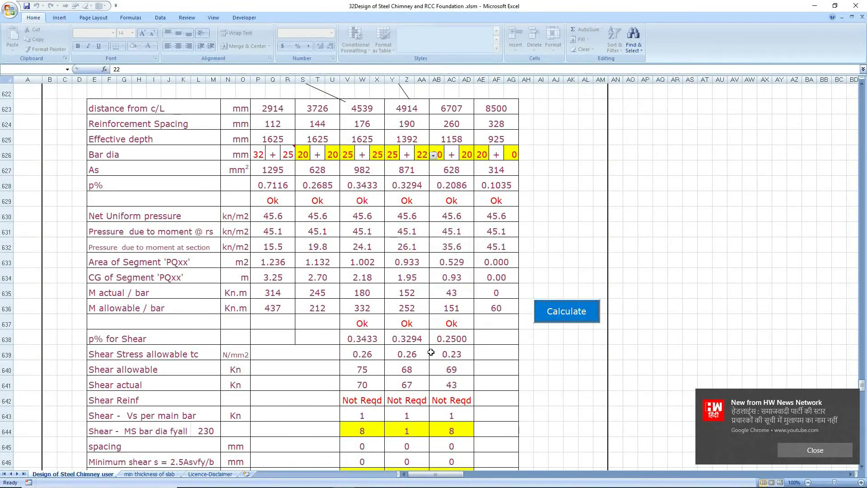
Step: Check the shear stirrup diameter and provided spacing entries for the three footing sections, and dismiss the browser news notification
scroll(431, 334, "down", 2)
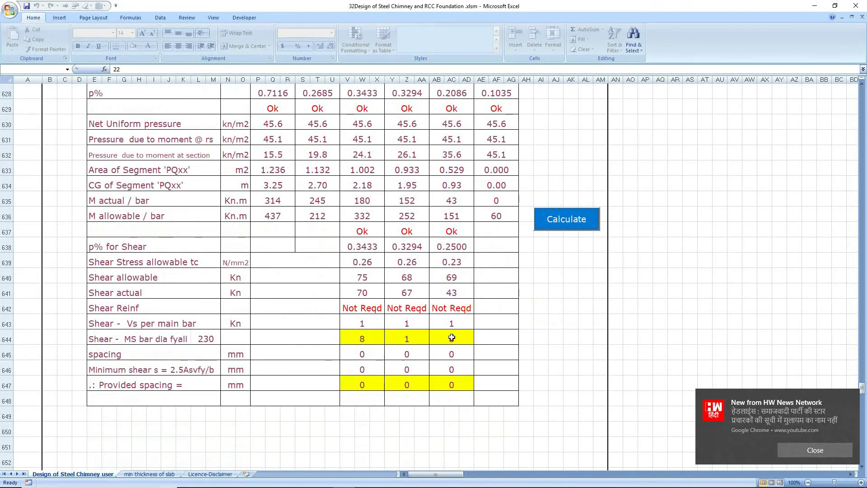
left_click(361, 334)
left_click(408, 336)
left_click(452, 336)
left_click(362, 383)
left_click(407, 384)
left_click(452, 384)
scroll(508, 328, "down", 1)
scroll(509, 322, "down", 4)
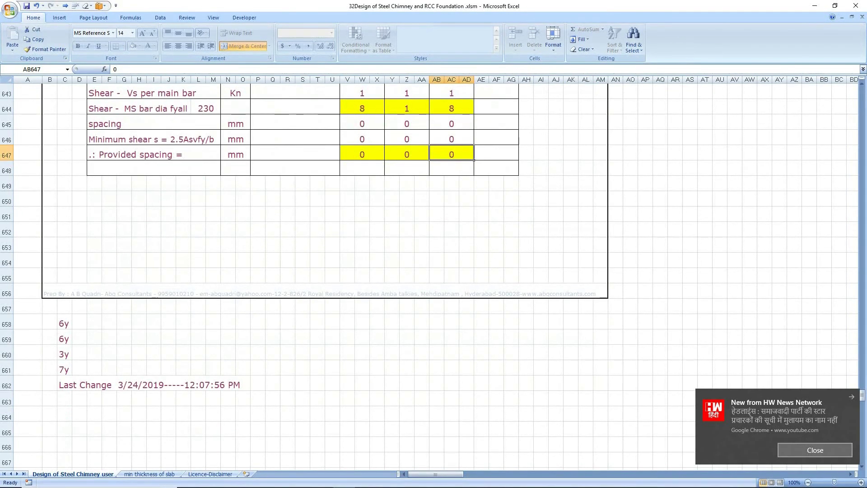
left_click(815, 450)
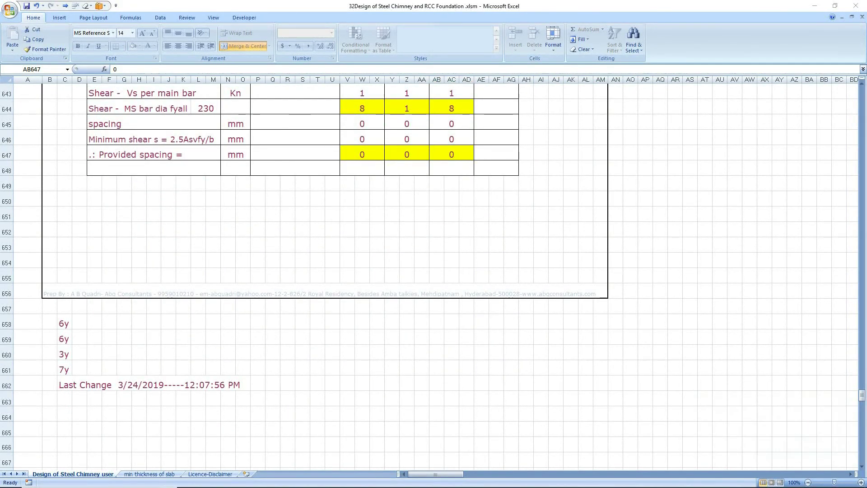
Step: Look back over the footing results and load combination checks, and examine the chimney input data, elevation drawing and overall design status
scroll(716, 356, "up", 19)
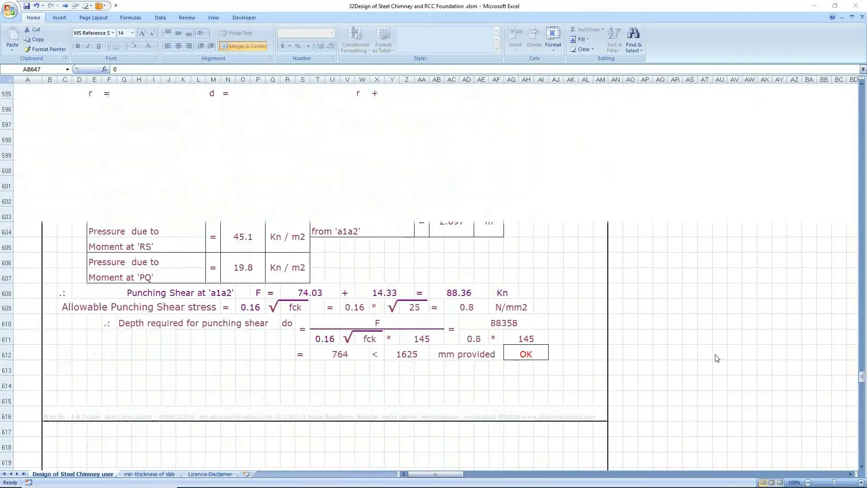
scroll(717, 358, "up", 14)
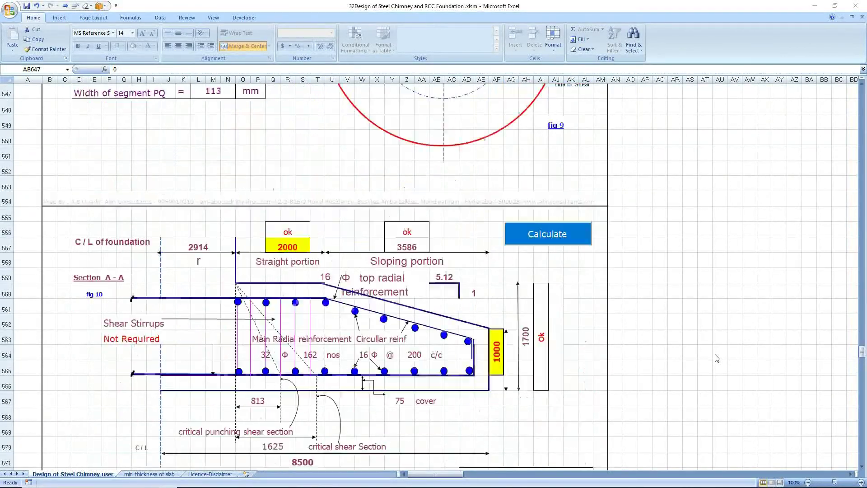
scroll(717, 358, "up", 3)
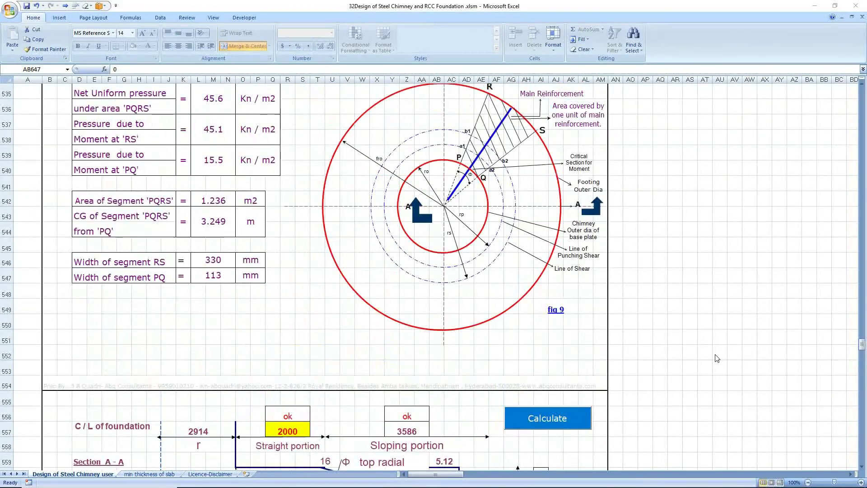
left_click(862, 346)
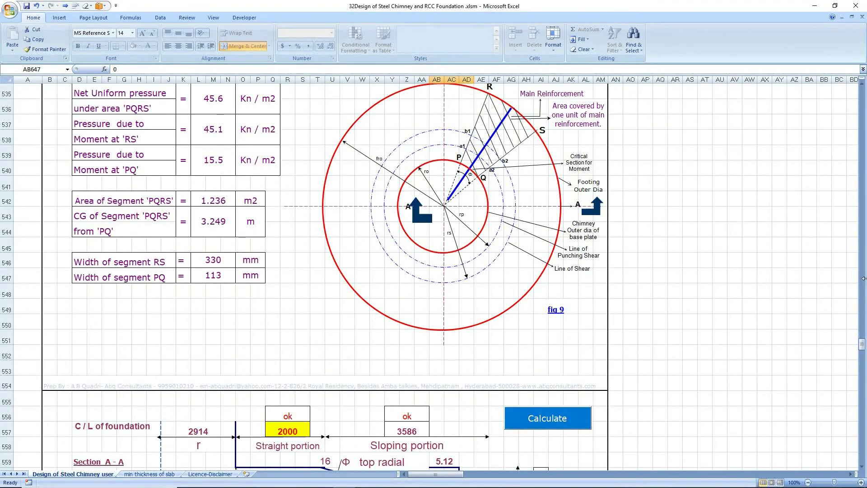
left_click_drag(862, 349, 859, 316)
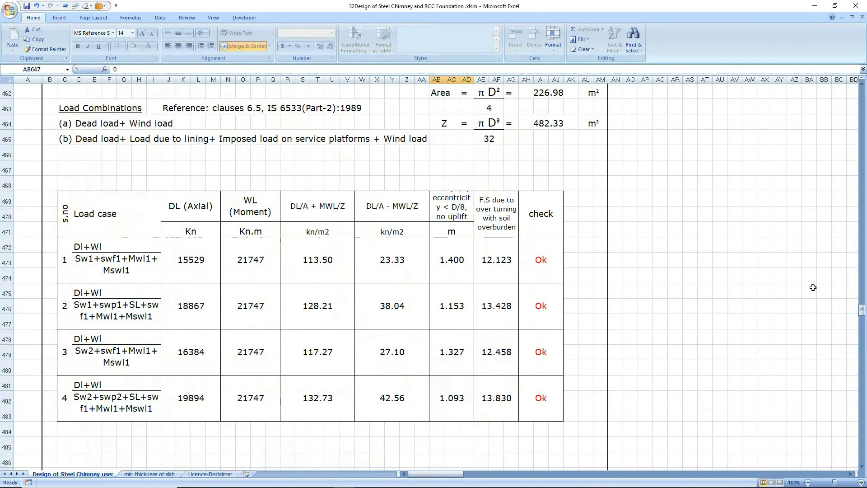
left_click_drag(861, 311, 847, 93)
scroll(568, 300, "down", 4)
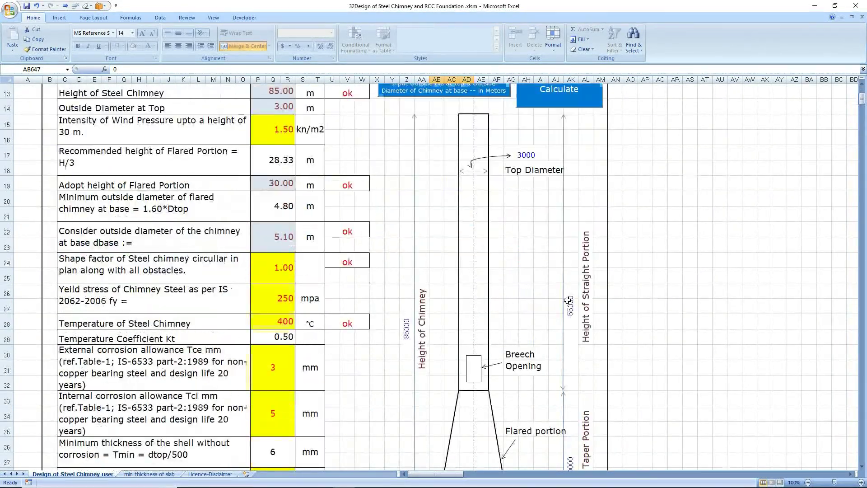
scroll(569, 301, "down", 6)
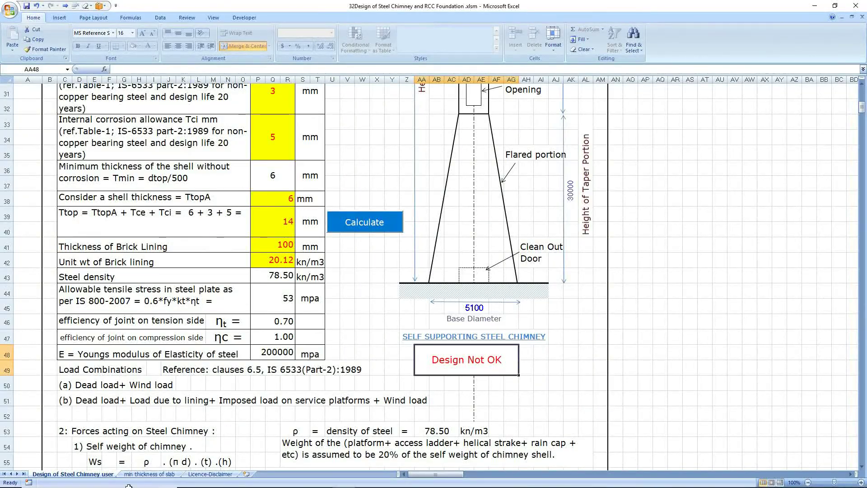
Step: Review the whole design from the wind pressure table through plate thickness, stresses, stiffeners and foundation loads to the footing shear checks
scroll(311, 303, "down", 18)
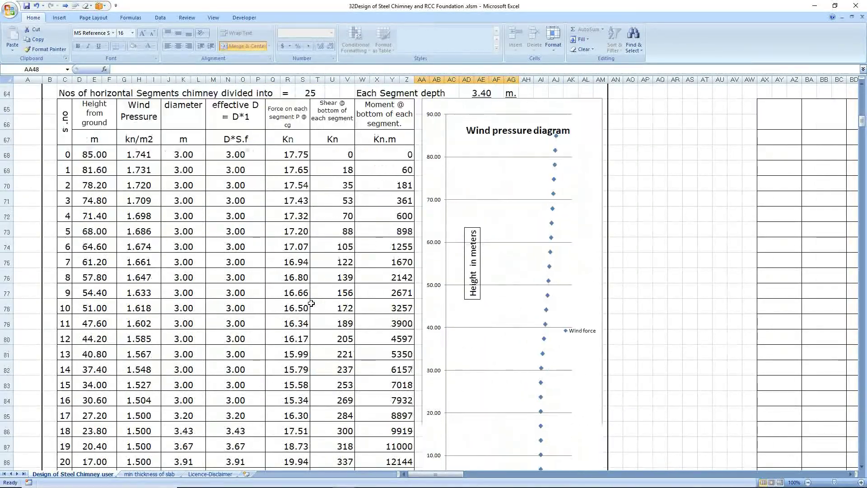
scroll(311, 303, "down", 20)
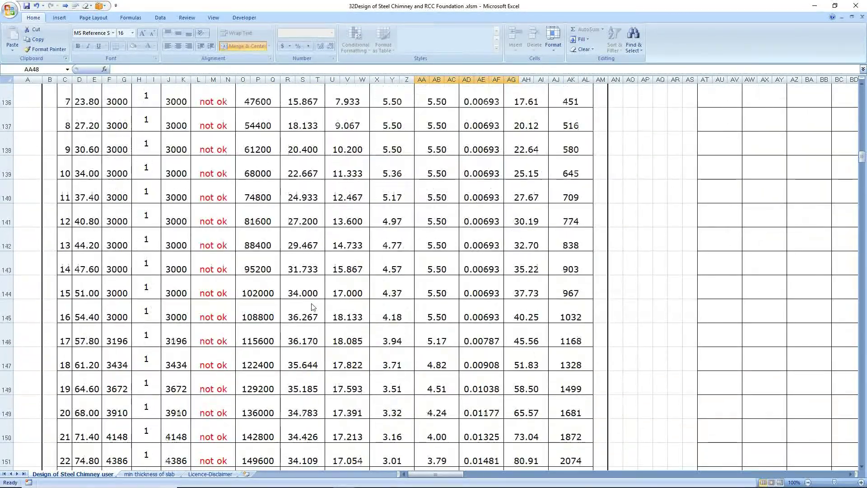
scroll(312, 303, "down", 20)
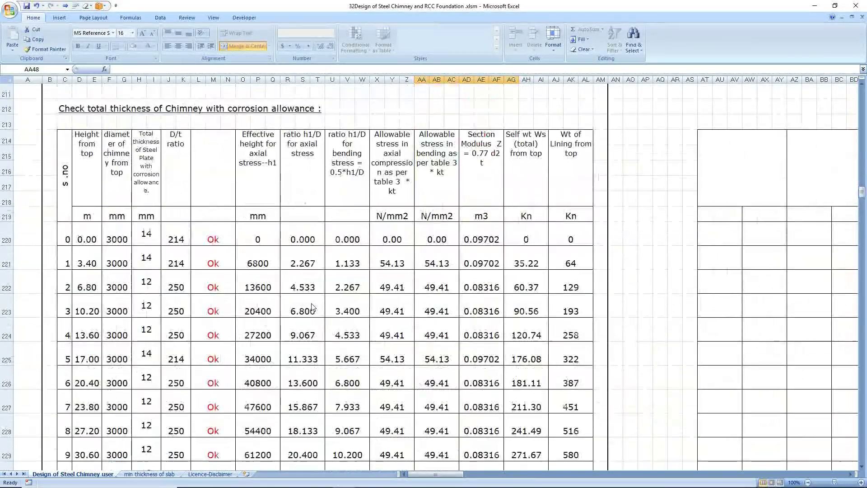
scroll(311, 303, "down", 20)
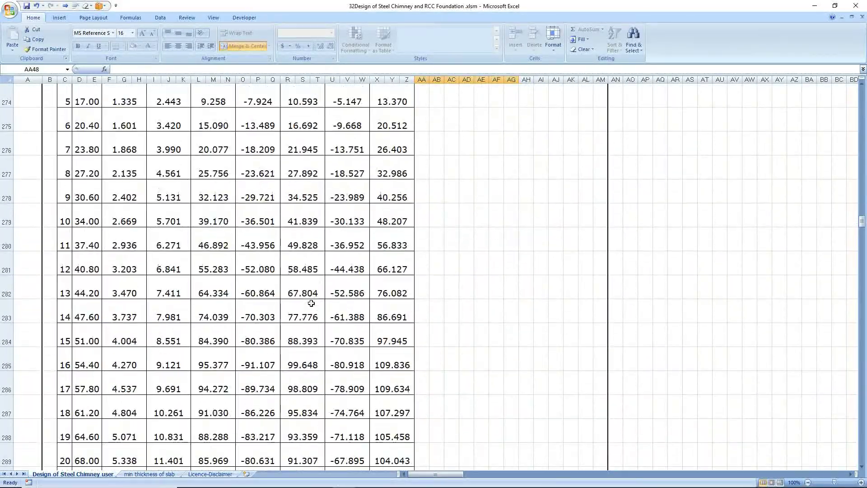
scroll(311, 303, "down", 20)
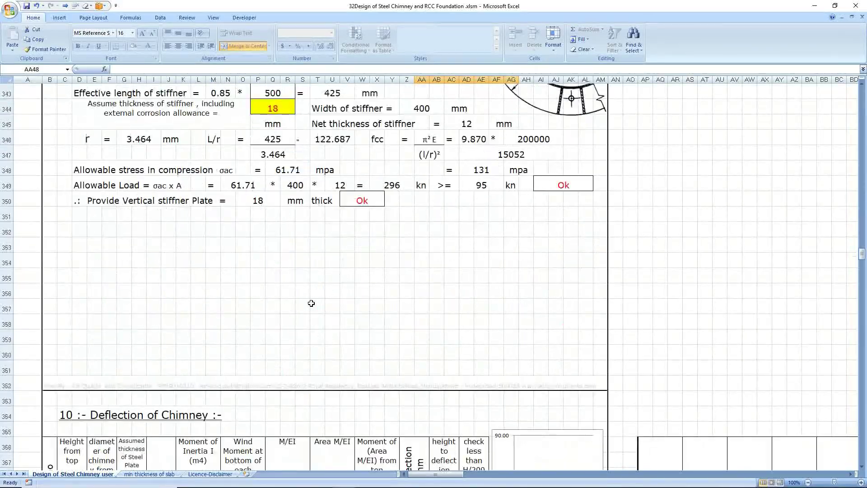
scroll(311, 303, "down", 20)
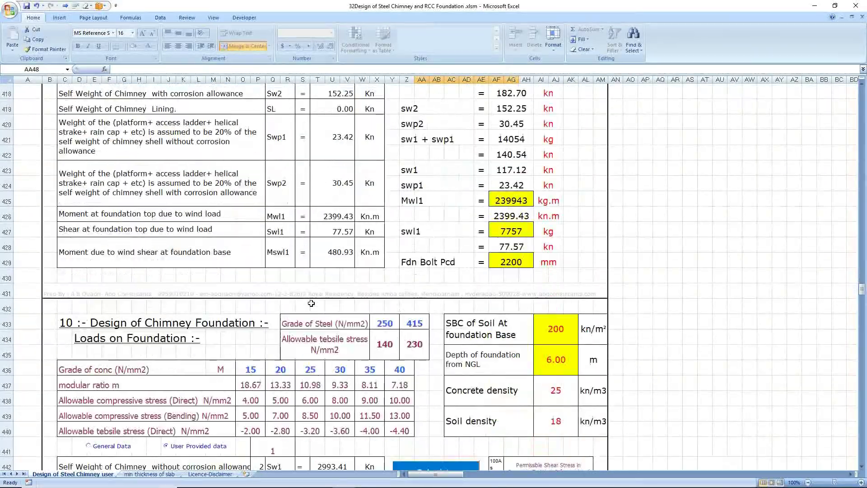
scroll(311, 303, "down", 20)
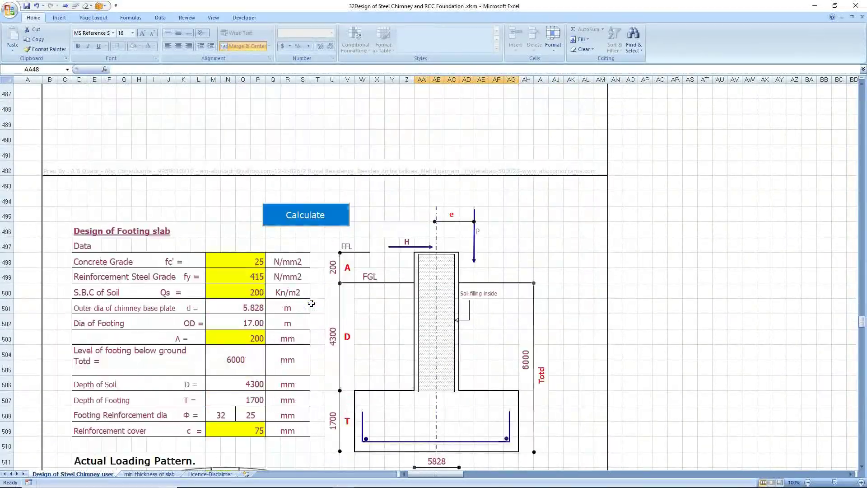
scroll(311, 303, "down", 20)
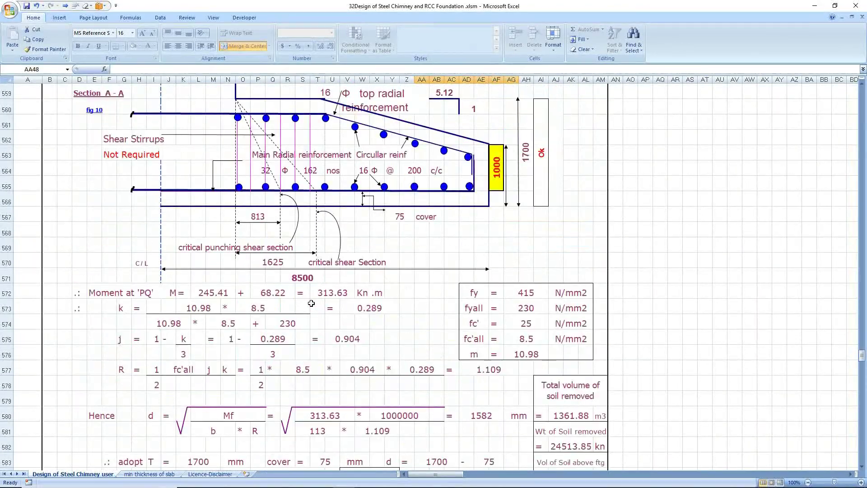
scroll(311, 303, "down", 20)
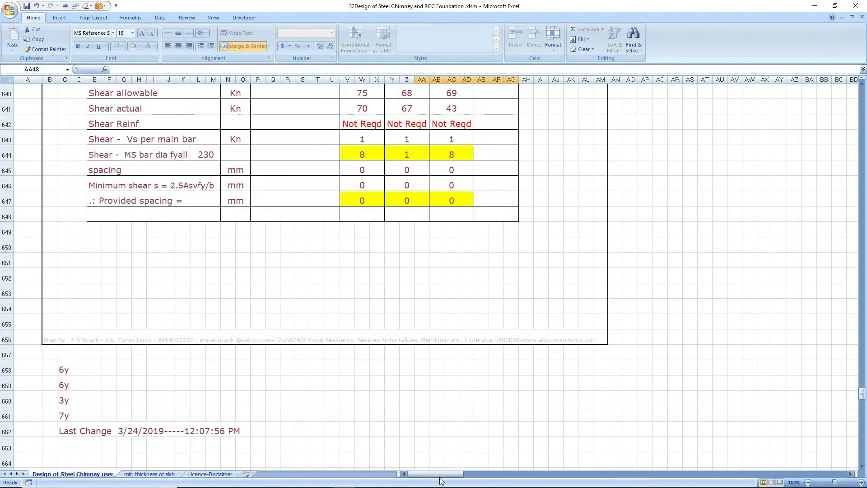
left_click_drag(435, 477, 431, 476)
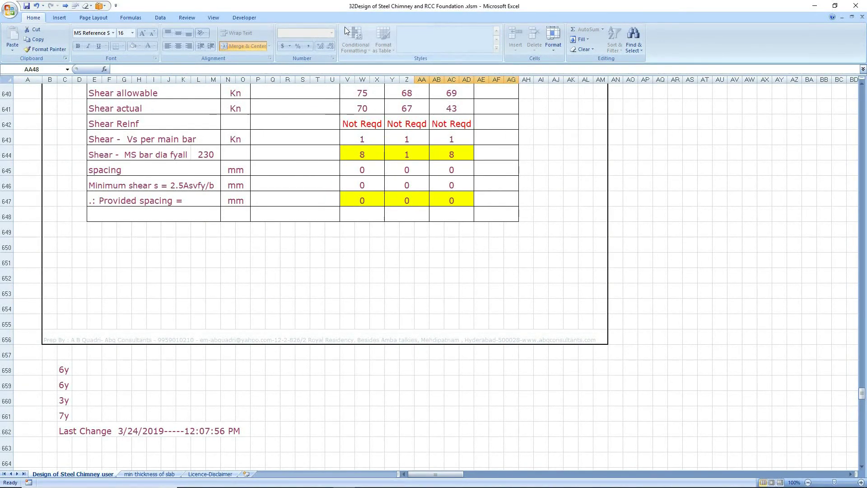